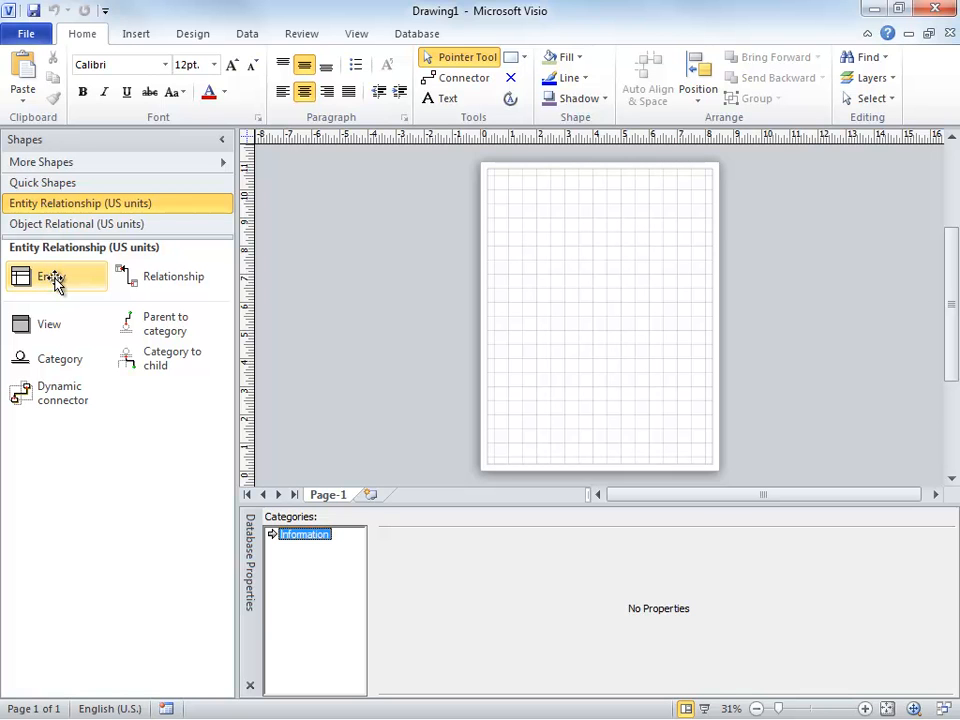
Place an Entity shape in the upper-left part of the blank page, about 2 inches from its left edge
{"action": "left_click", "coordinate": [50, 280]}
{"action": "mouse_move", "coordinate": [50, 283]}
{"action": "left_mouse_down"}
{"action": "mouse_move", "coordinate": [146, 336]}
{"action": "mouse_move", "coordinate": [467, 351]}
{"action": "mouse_move", "coordinate": [538, 247]}
{"action": "left_mouse_up"}
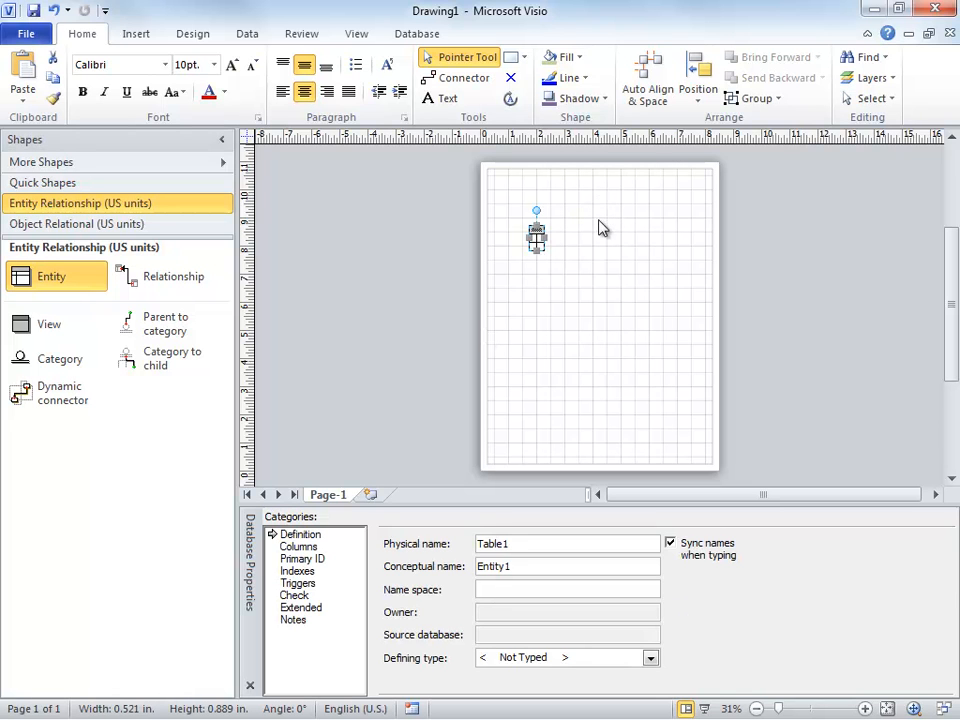
{"action": "left_click", "coordinate": [793, 709]}
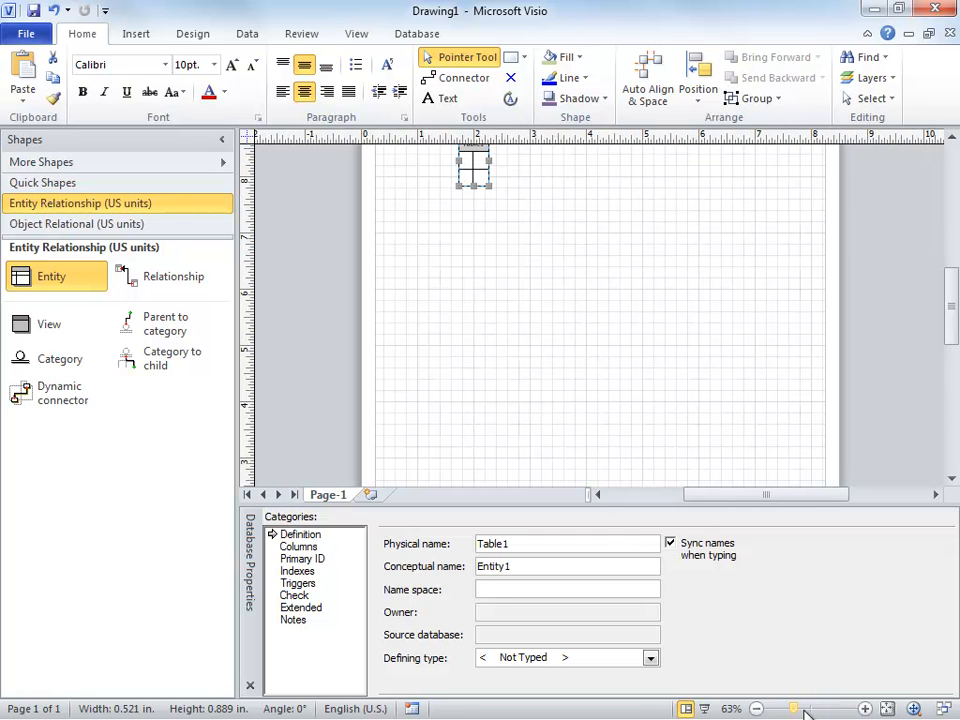
{"action": "left_click", "coordinate": [812, 711]}
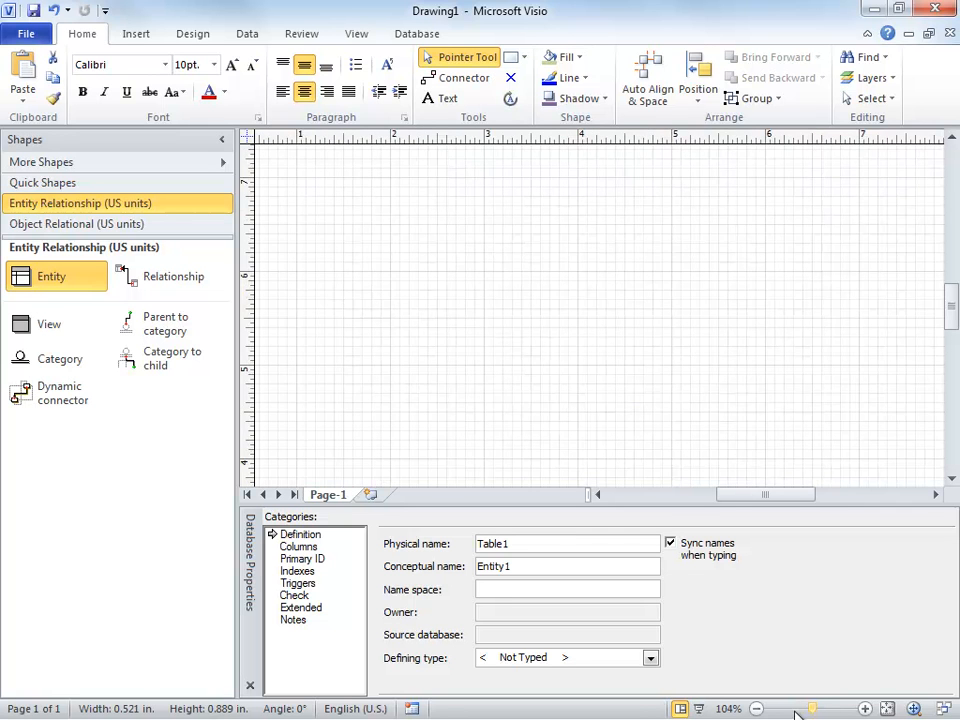
{"action": "left_click_drag", "start_coordinate": [812, 711], "coordinate": [803, 711]}
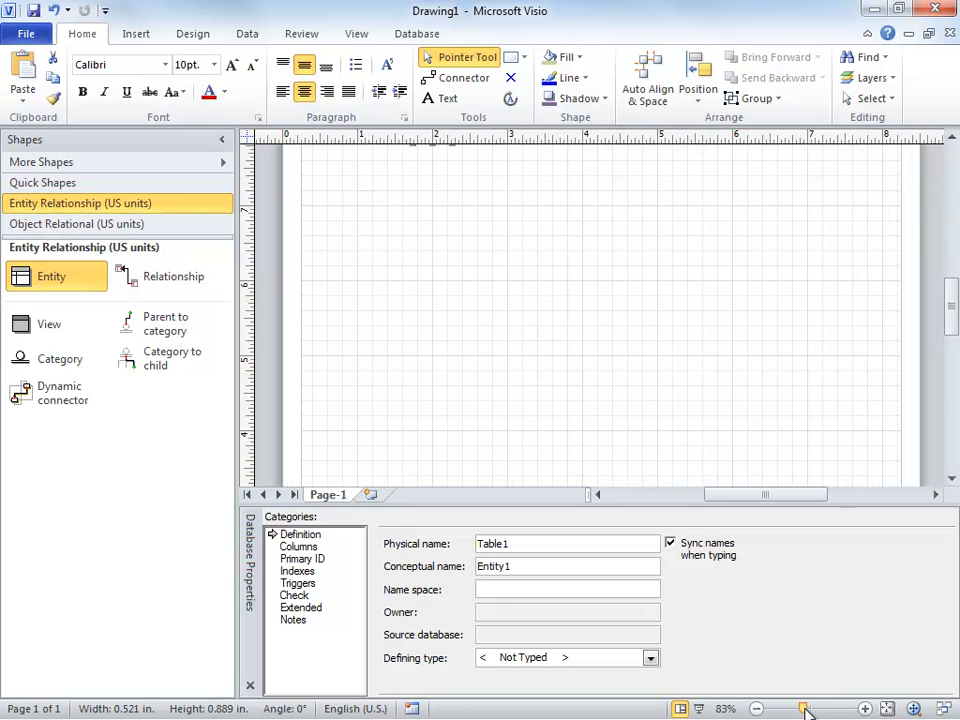
{"action": "mouse_move", "coordinate": [954, 304]}
{"action": "left_mouse_down"}
{"action": "mouse_move", "coordinate": [956, 270]}
{"action": "mouse_move", "coordinate": [951, 280]}
{"action": "left_mouse_up"}
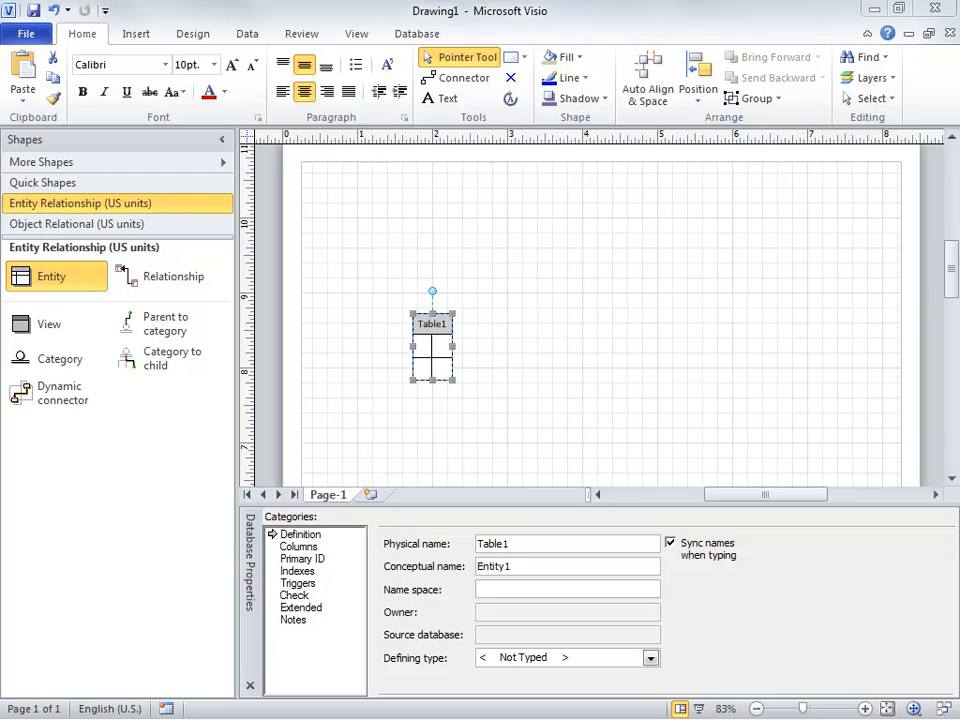
Set the physical name of the new entity to ORDER_ITEM, keeping the conceptual name in sync
{"action": "double_click", "coordinate": [517, 545]}
{"action": "key", "text": "BackSpace"}
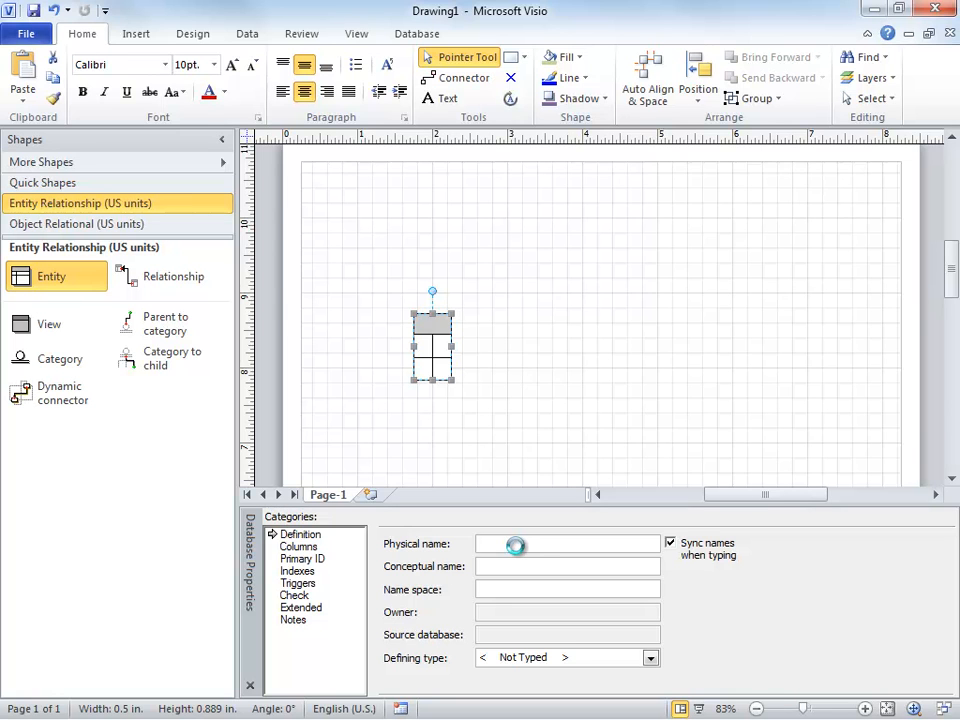
{"action": "type", "text": "Order_Ite"}
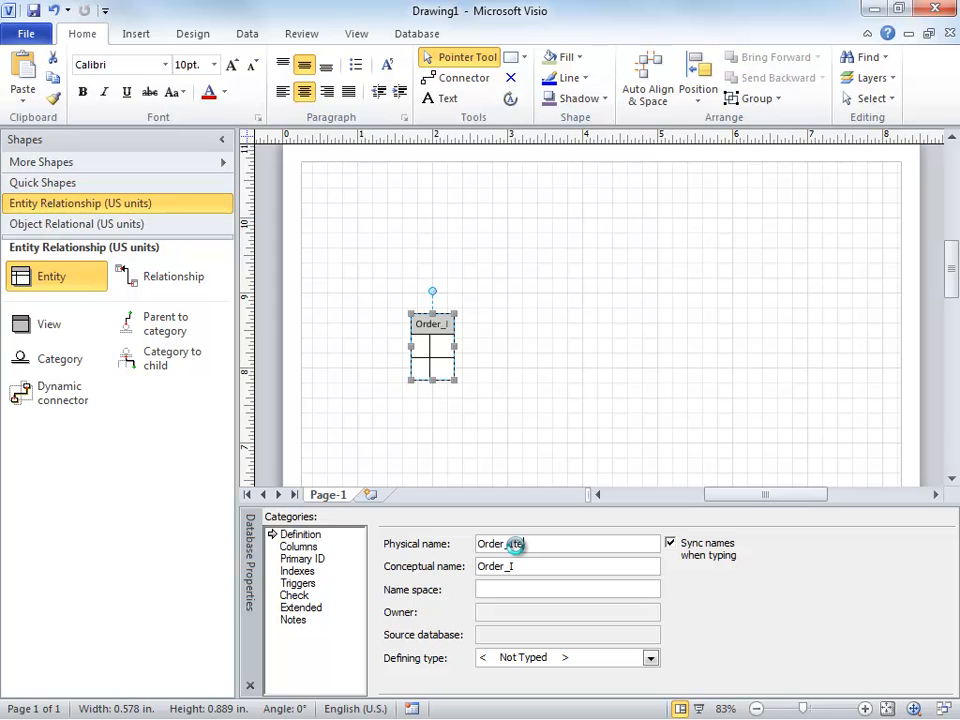
{"action": "type", "text": "m"}
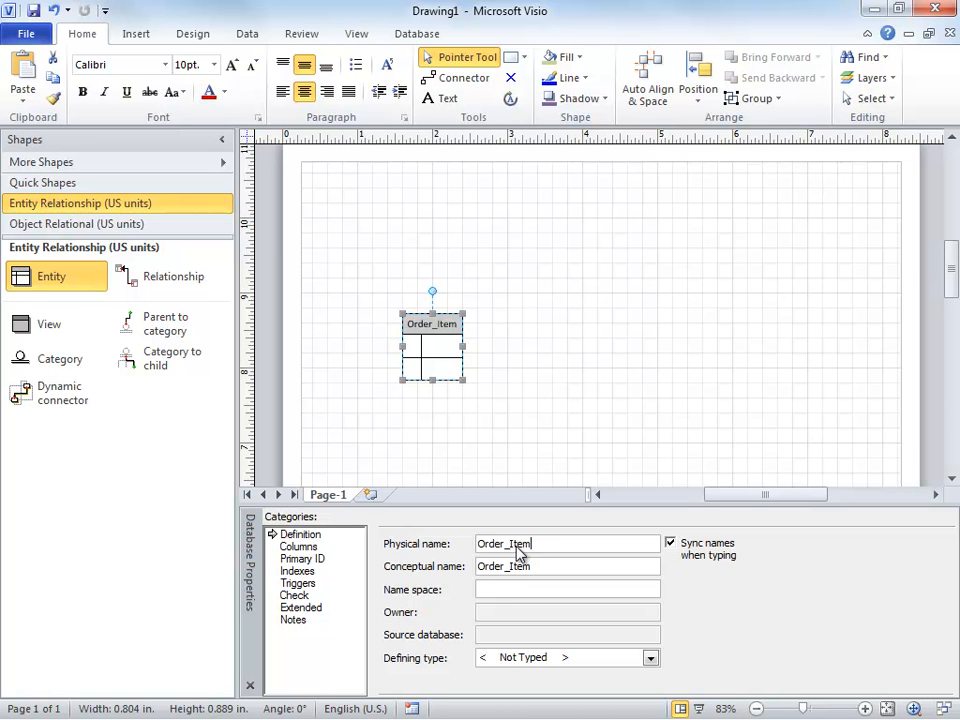
{"action": "key", "text": "BackSpace"}
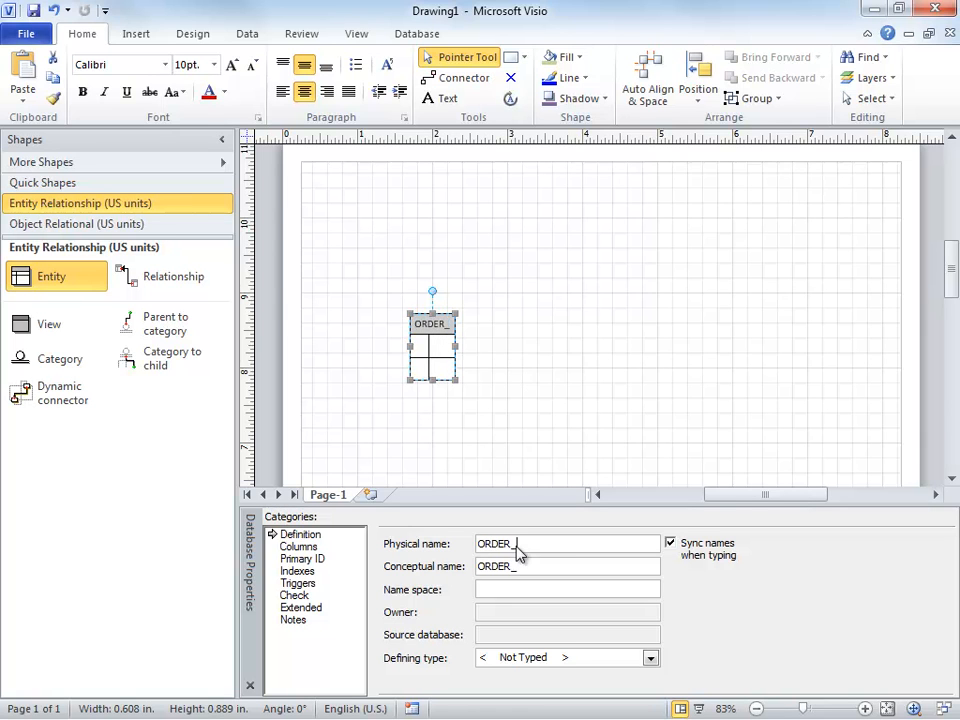
{"action": "type", "text": "ITEM"}
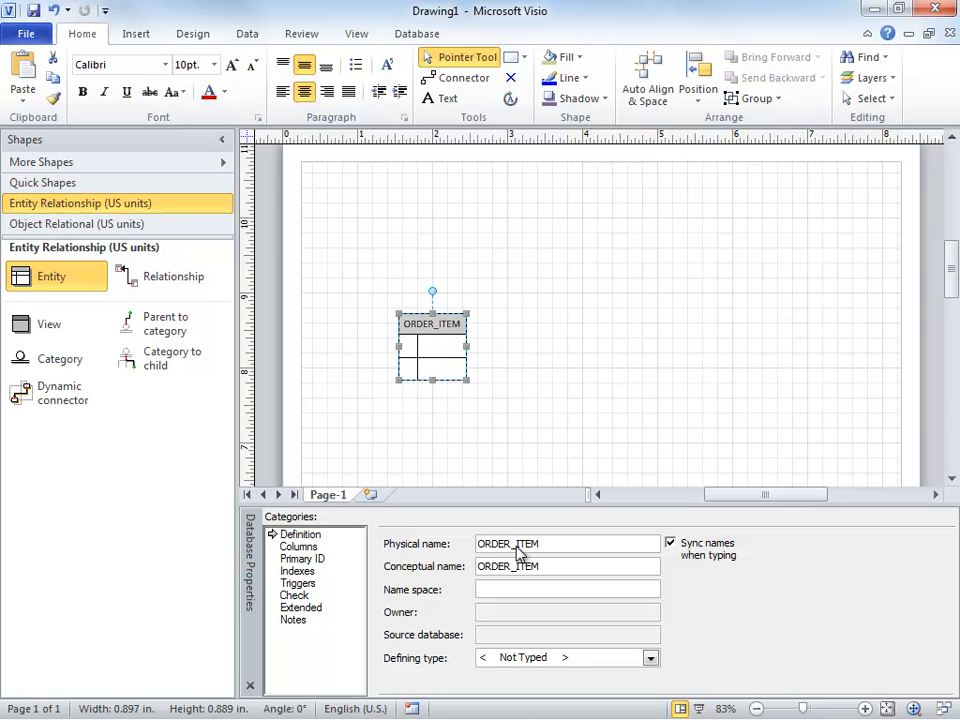
Add an OrderID column to the ORDER_ITEM entity and mark it as required
{"action": "left_click", "coordinate": [301, 548]}
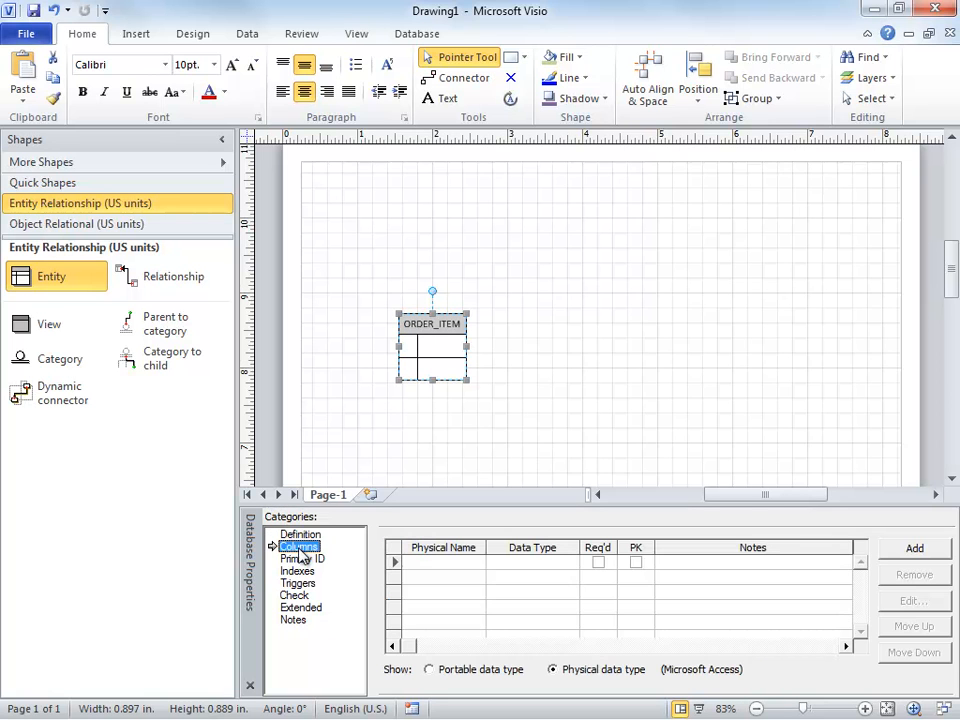
{"action": "left_click", "coordinate": [440, 562]}
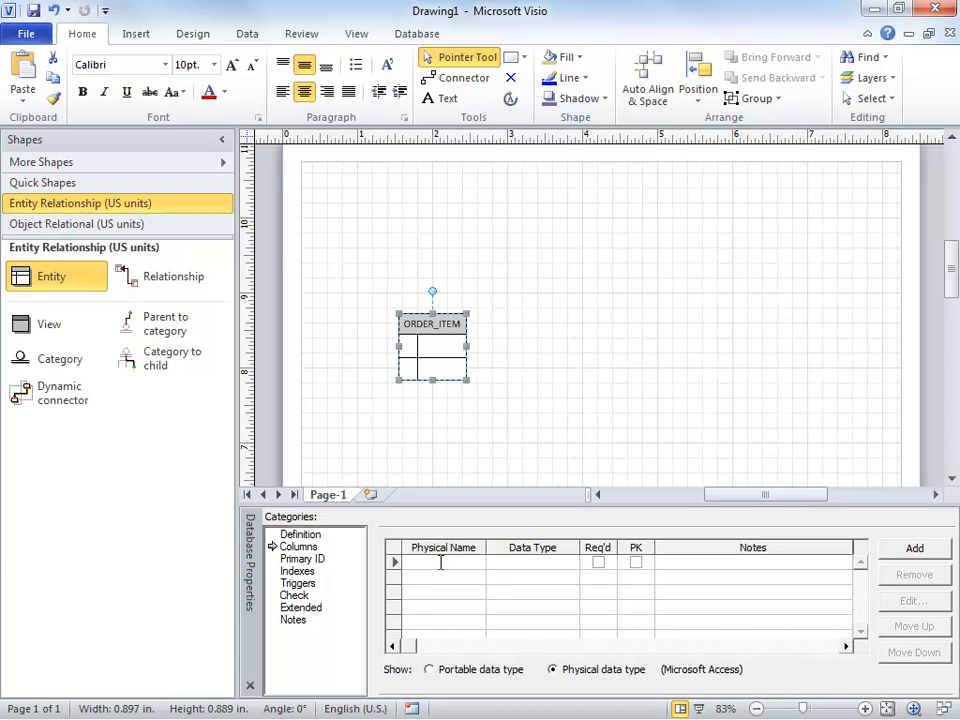
{"action": "type", "text": "OrderID"}
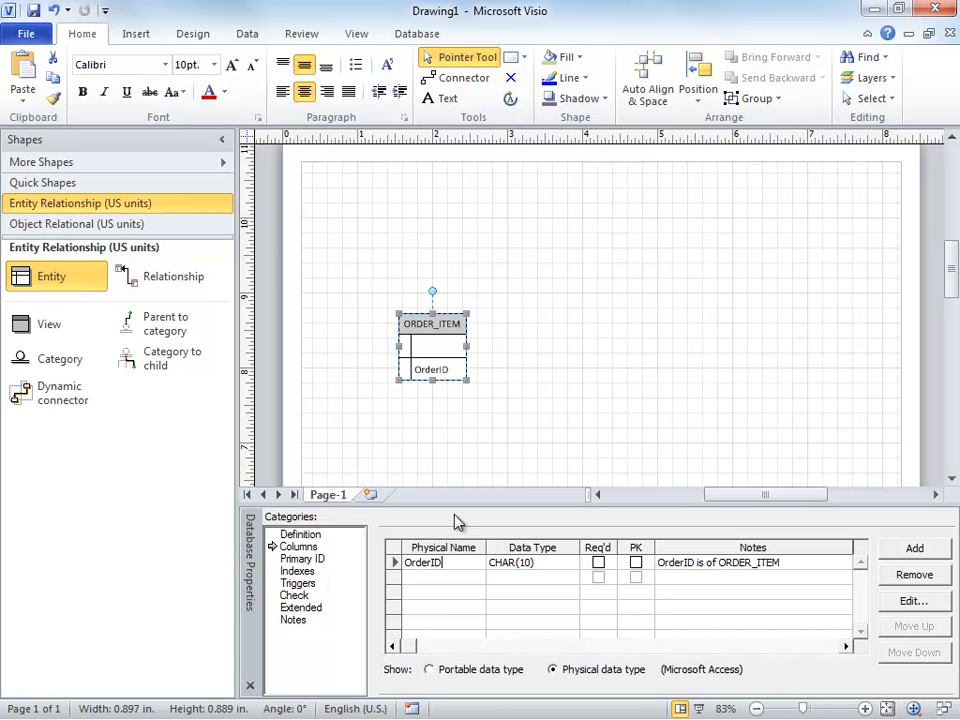
{"action": "left_click", "coordinate": [599, 564]}
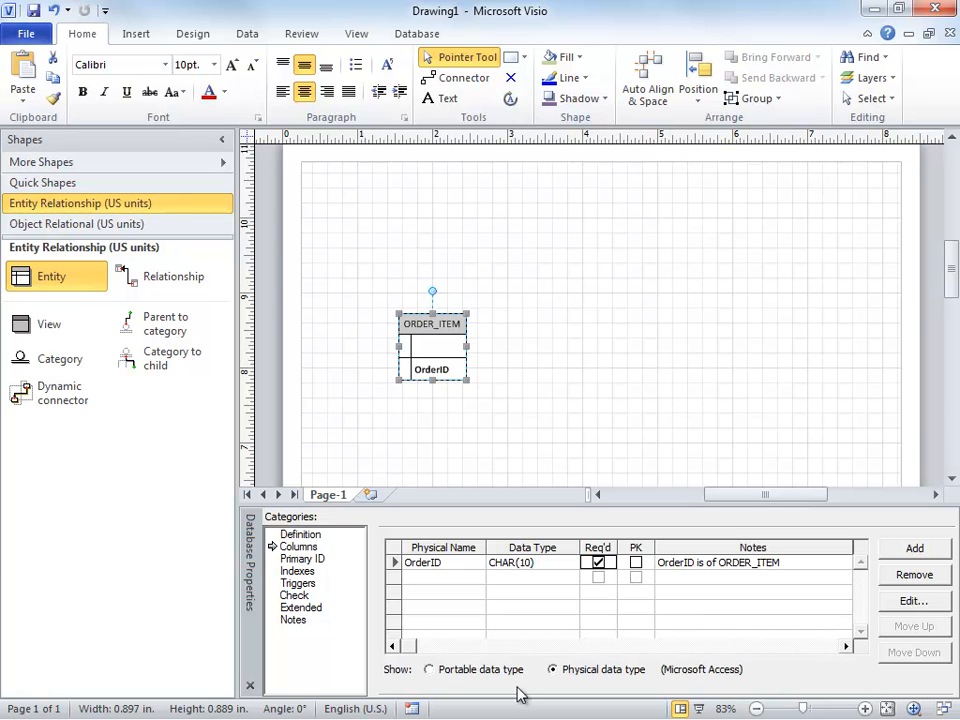
Add an SKU column to ORDER_ITEM and mark it as required and as the primary key
{"action": "left_click", "coordinate": [434, 577]}
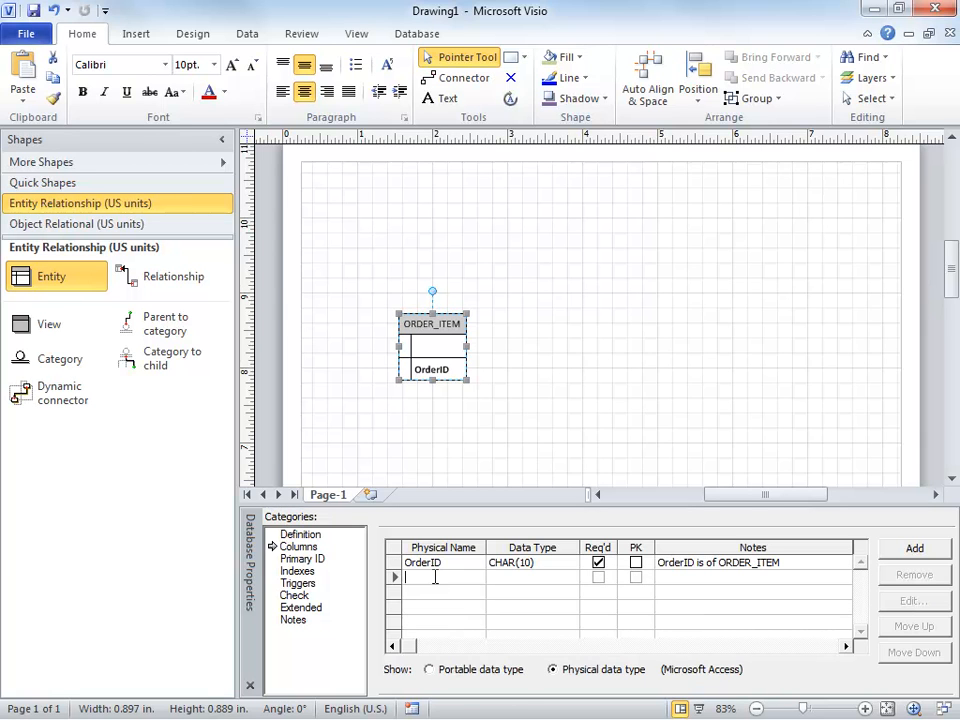
{"action": "type", "text": "SKU"}
{"action": "key", "text": "Return"}
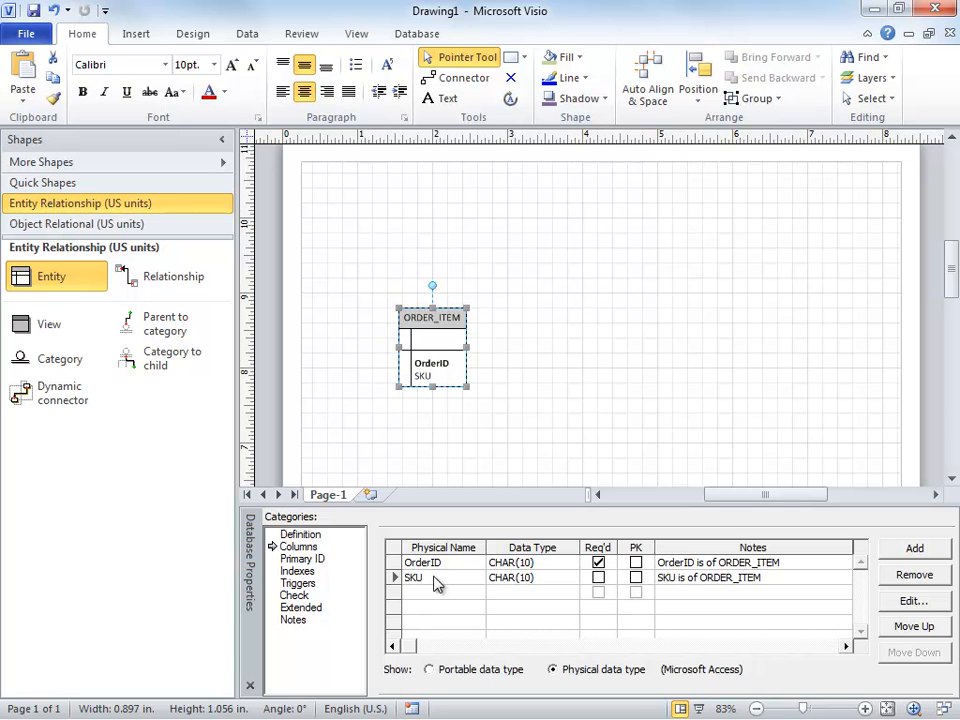
{"action": "left_click", "coordinate": [598, 578]}
{"action": "left_click", "coordinate": [636, 578]}
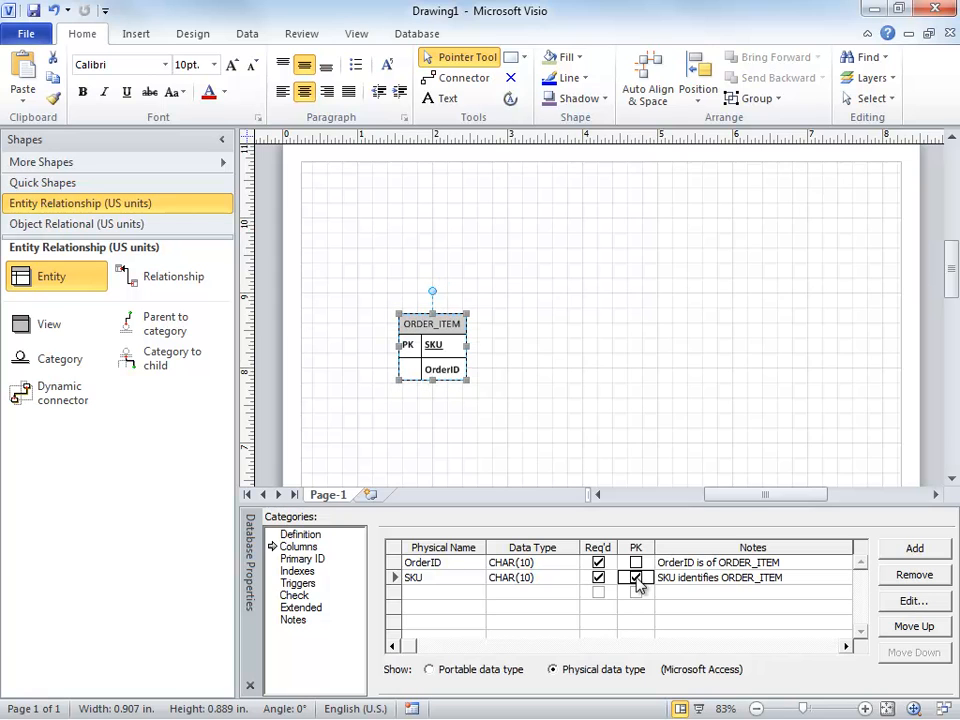
Add Quantity and Price columns to ORDER_ITEM and mark both as required
{"action": "left_click", "coordinate": [413, 592]}
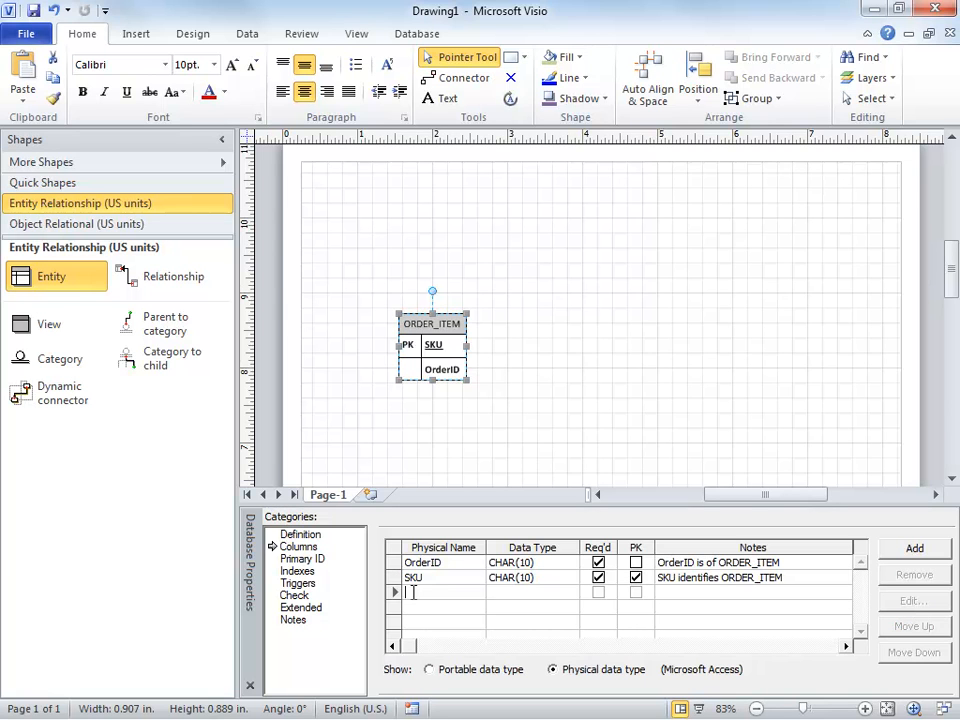
{"action": "type", "text": "Quanti"}
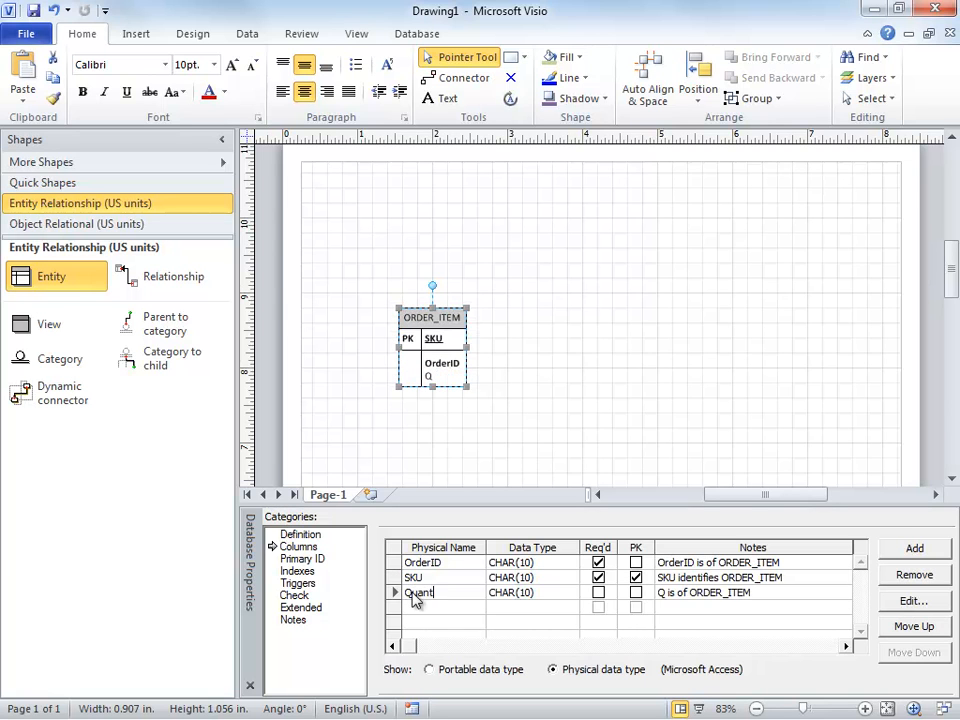
{"action": "type", "text": "ty"}
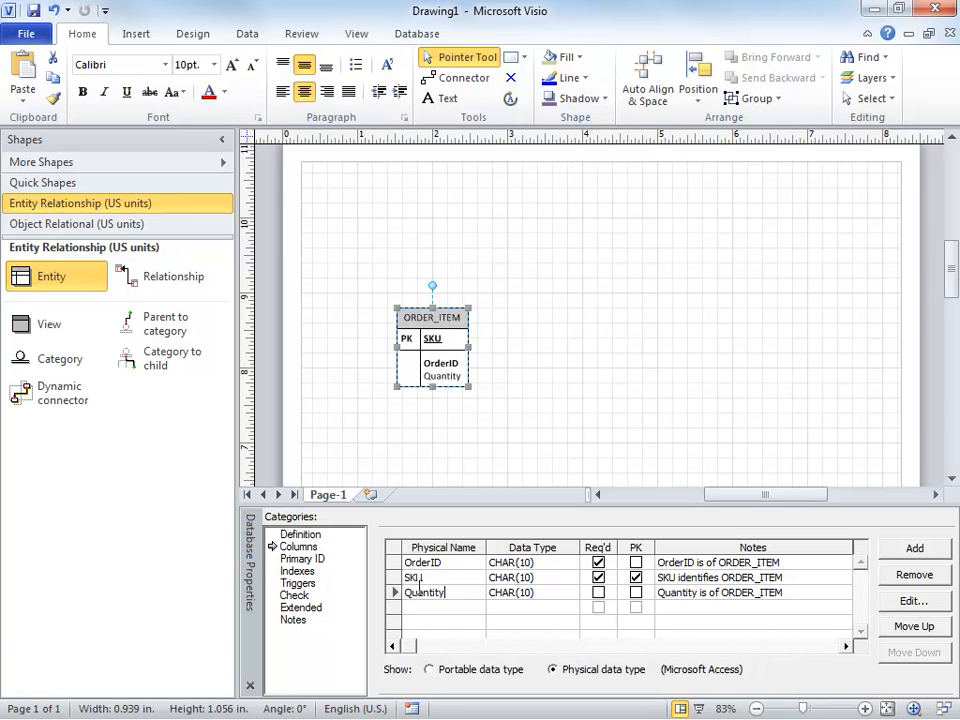
{"action": "left_click", "coordinate": [598, 592]}
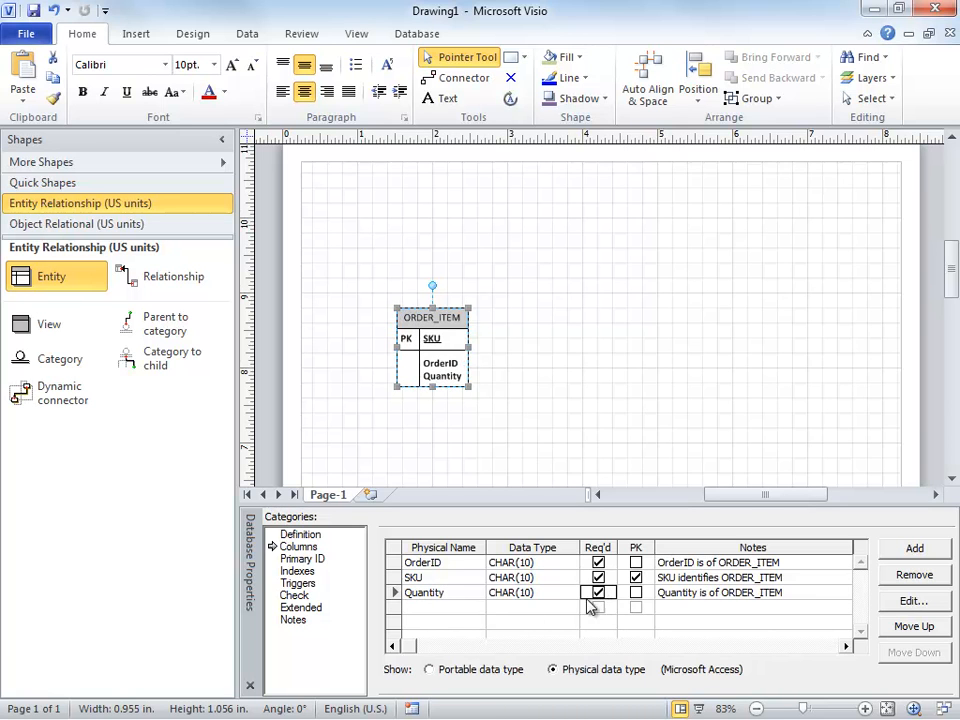
{"action": "left_click", "coordinate": [436, 609]}
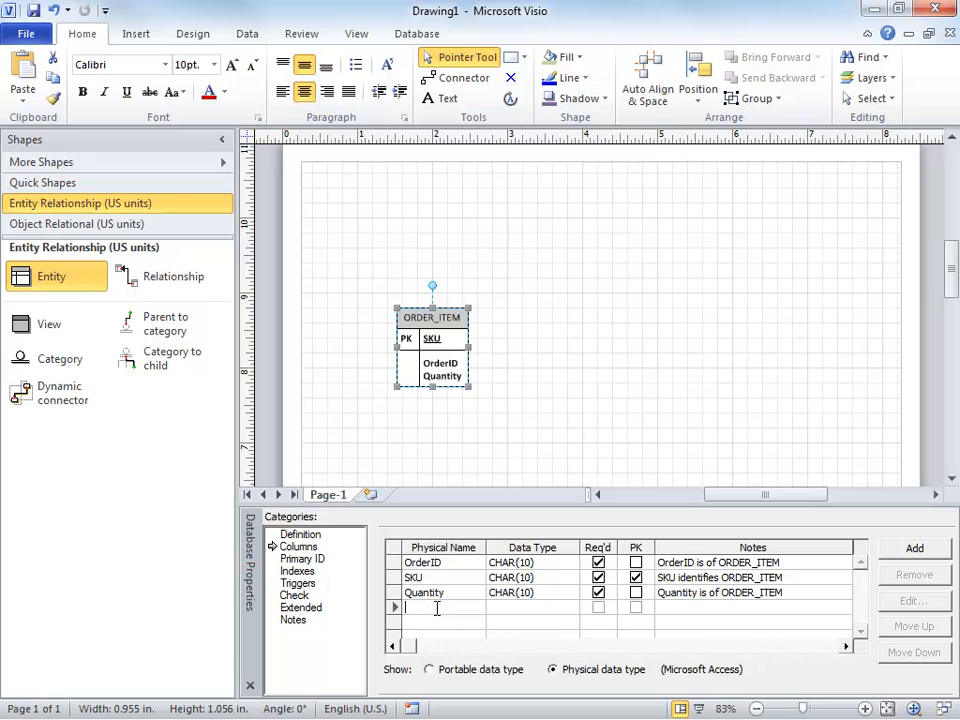
{"action": "type", "text": "Price"}
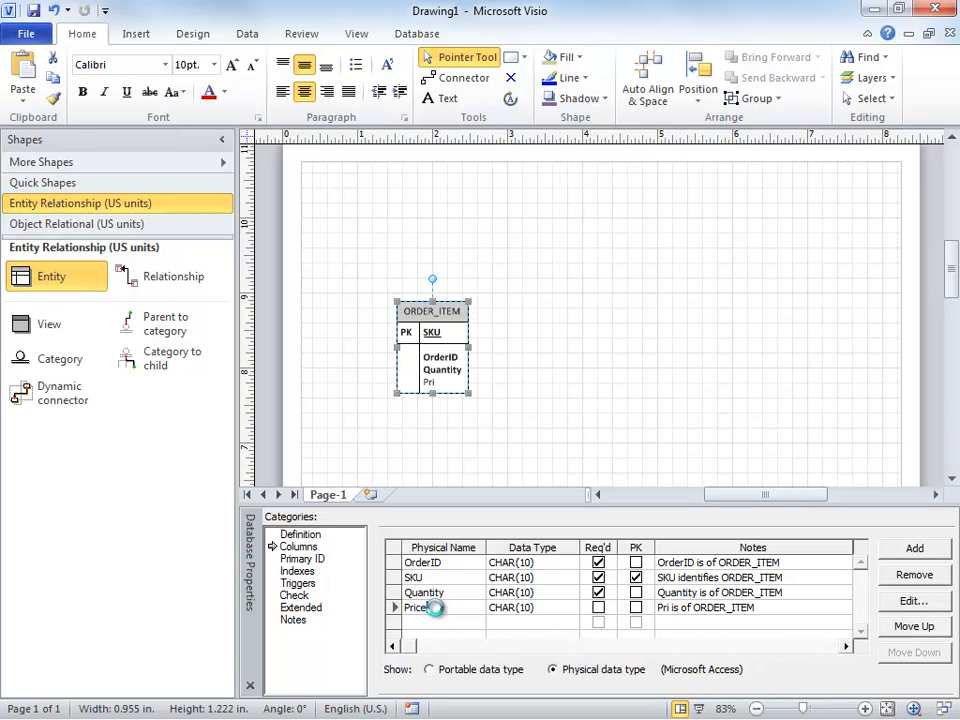
{"action": "left_click", "coordinate": [598, 608]}
Add an optional ExtendedPrice column below Price in the ORDER_ITEM entity
{"action": "left_click", "coordinate": [440, 623]}
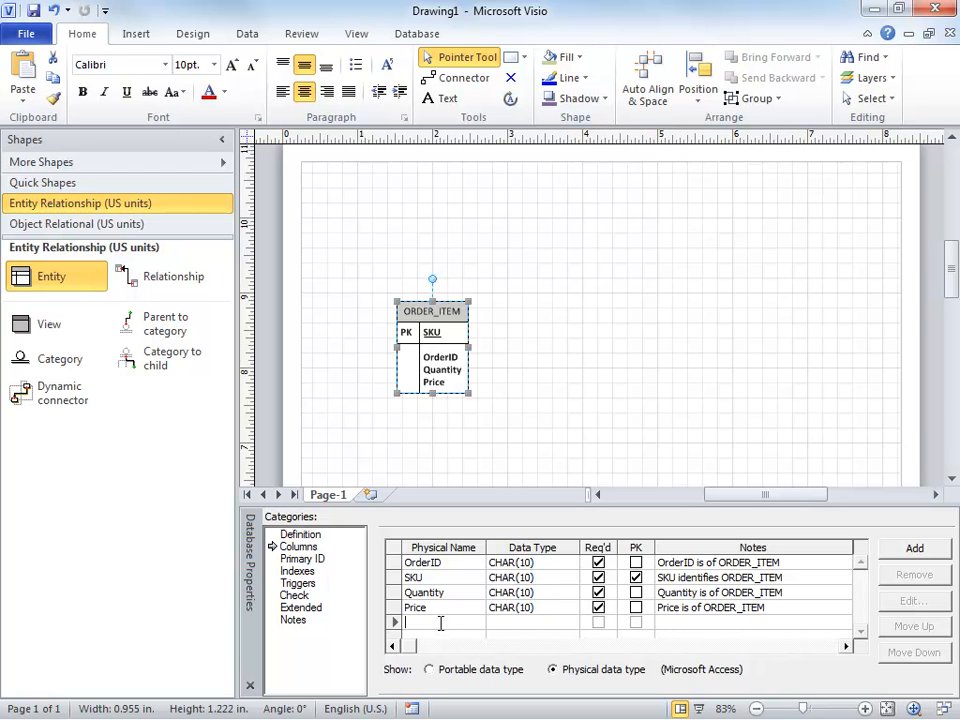
{"action": "type", "text": "Exteb"}
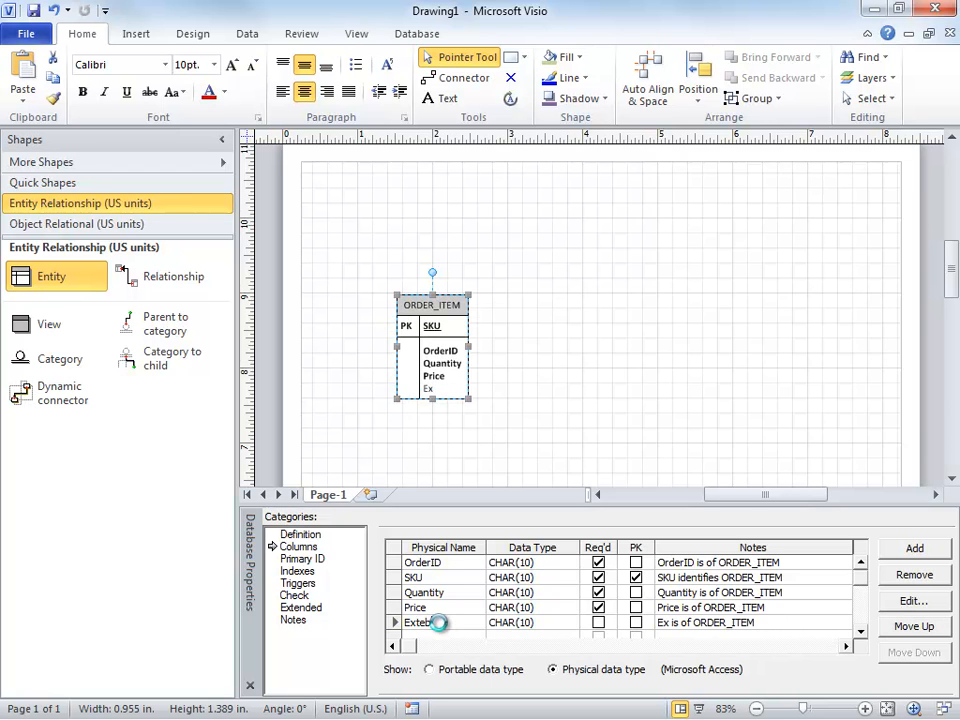
{"action": "key", "text": "BackSpace"}
{"action": "type", "text": "nded"}
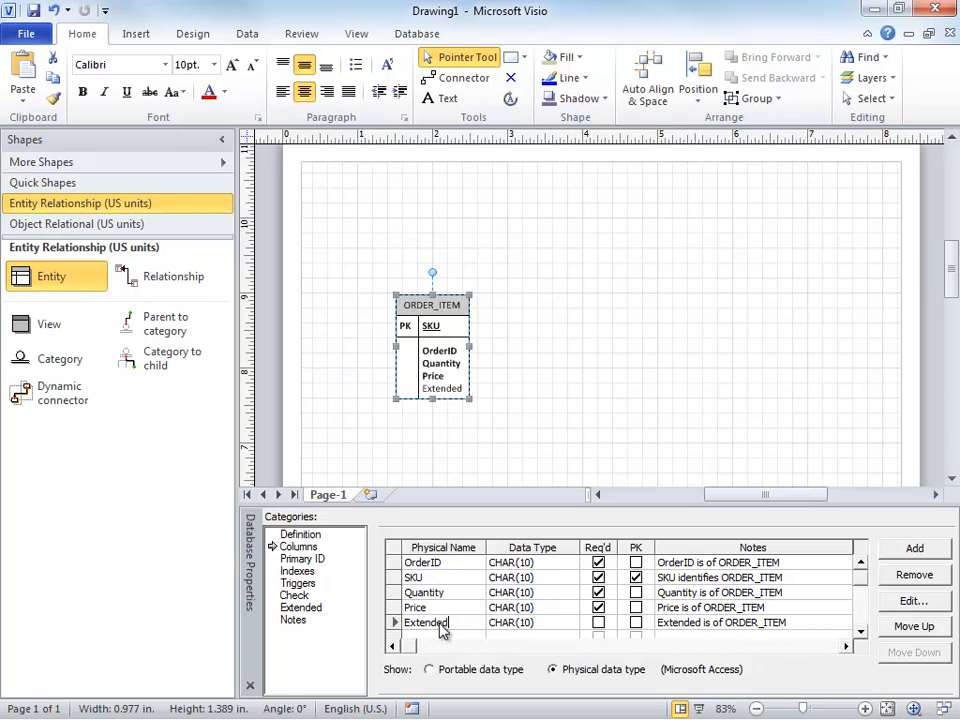
{"action": "type", "text": "Price"}
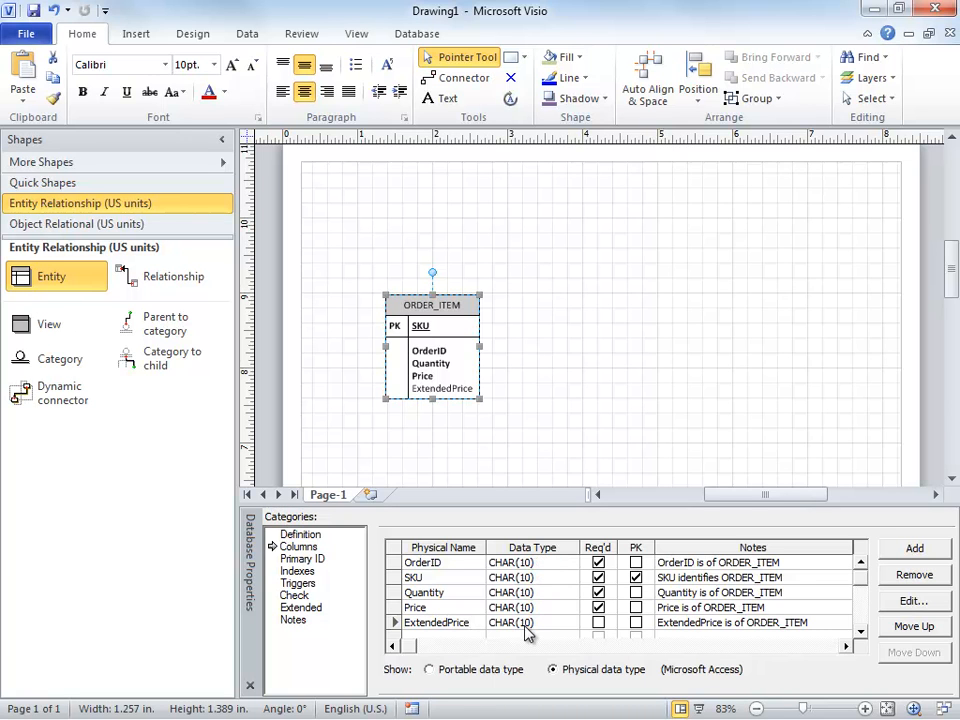
Set the data type of the OrderID column to INTEGER
{"action": "left_click", "coordinate": [569, 562]}
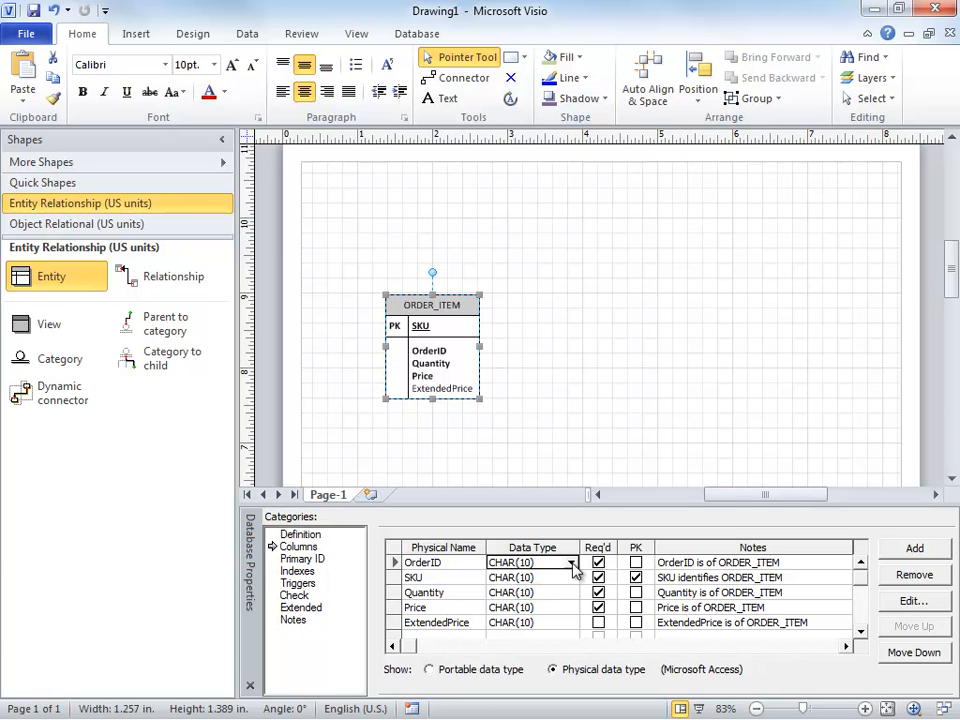
{"action": "left_click", "coordinate": [571, 565]}
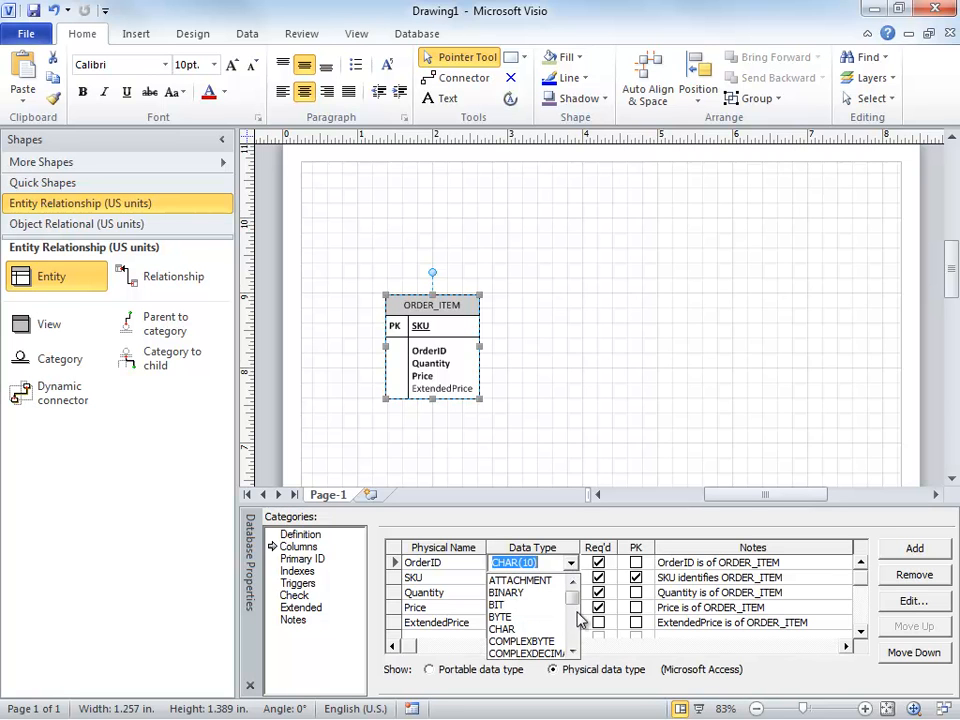
{"action": "left_click", "coordinate": [573, 651]}
{"action": "left_click", "coordinate": [573, 651]}
{"action": "left_click", "coordinate": [573, 651]}
{"action": "left_click", "coordinate": [573, 651]}
{"action": "left_click", "coordinate": [573, 651]}
{"action": "left_click", "coordinate": [573, 651]}
{"action": "left_click", "coordinate": [573, 651]}
{"action": "left_click", "coordinate": [573, 651]}
{"action": "left_click", "coordinate": [573, 651]}
{"action": "left_click", "coordinate": [573, 651]}
{"action": "left_click", "coordinate": [510, 629]}
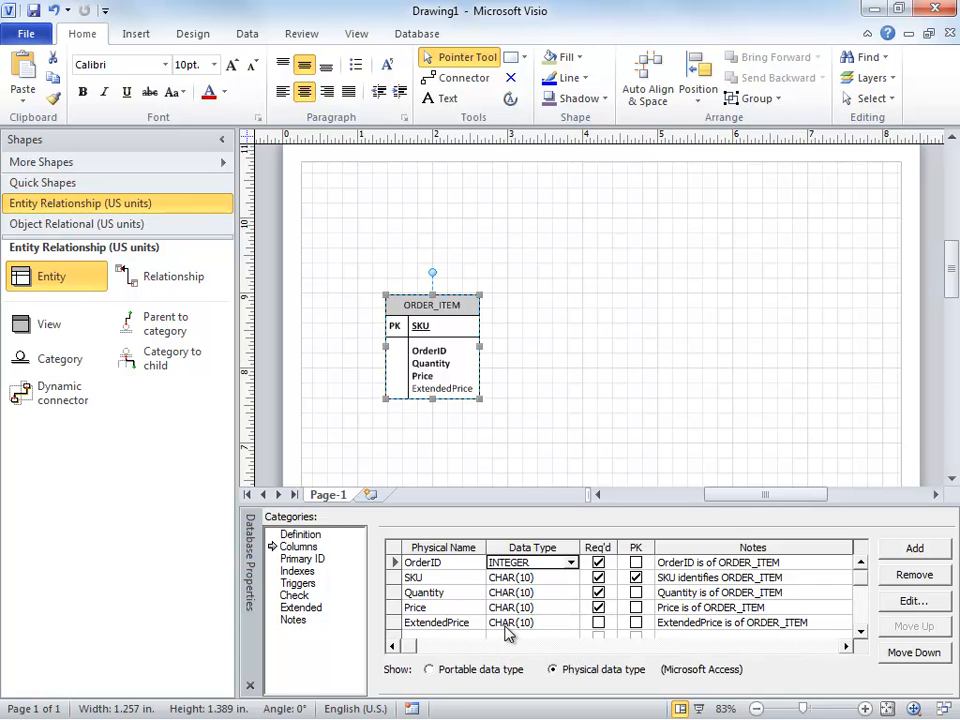
Set the data type of the SKU column to INTEGER
{"action": "left_click", "coordinate": [573, 579]}
{"action": "left_click", "coordinate": [573, 579]}
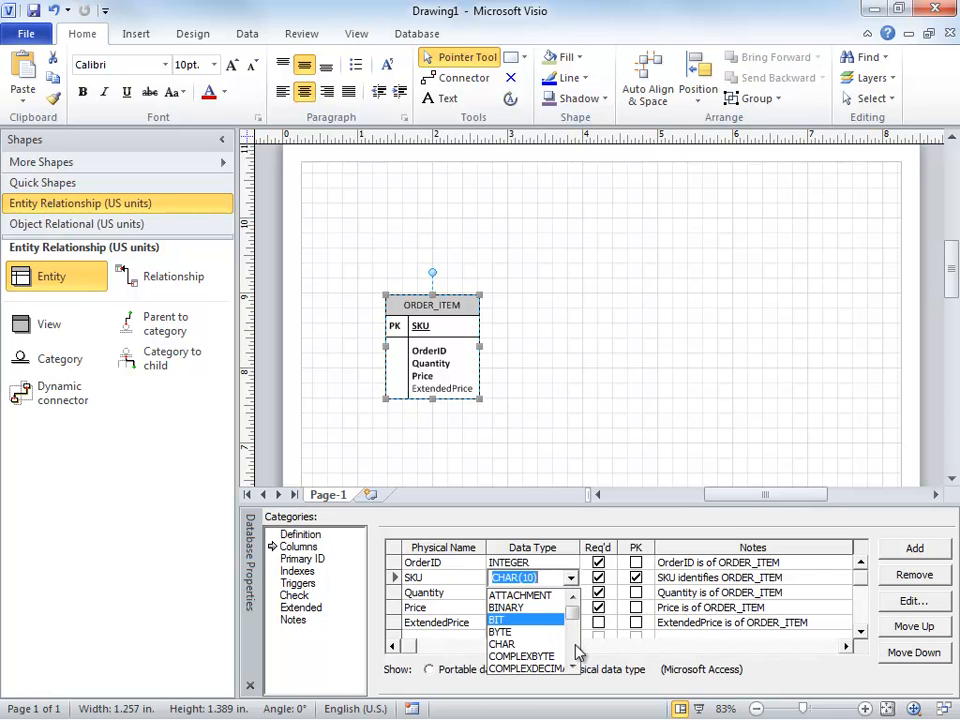
{"action": "left_click", "coordinate": [574, 666]}
{"action": "left_click", "coordinate": [574, 666]}
{"action": "left_click", "coordinate": [574, 666]}
{"action": "left_click", "coordinate": [574, 666]}
{"action": "left_click", "coordinate": [574, 666]}
{"action": "left_click", "coordinate": [574, 666]}
{"action": "left_click", "coordinate": [574, 666]}
{"action": "left_click", "coordinate": [574, 666]}
{"action": "left_click", "coordinate": [574, 666]}
{"action": "left_click", "coordinate": [574, 666]}
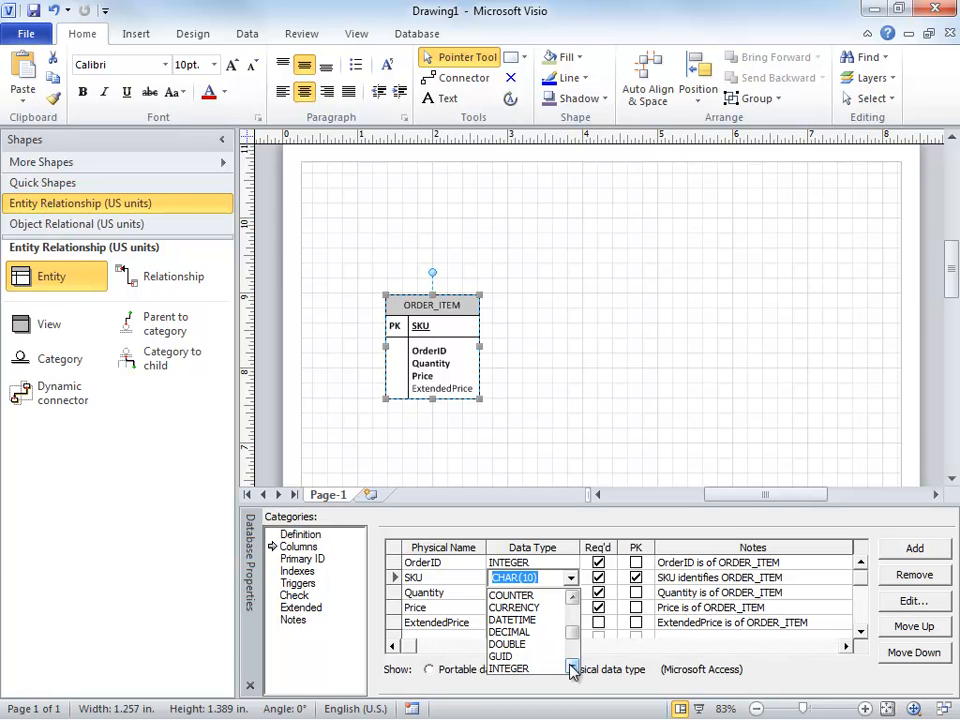
{"action": "left_click", "coordinate": [520, 668]}
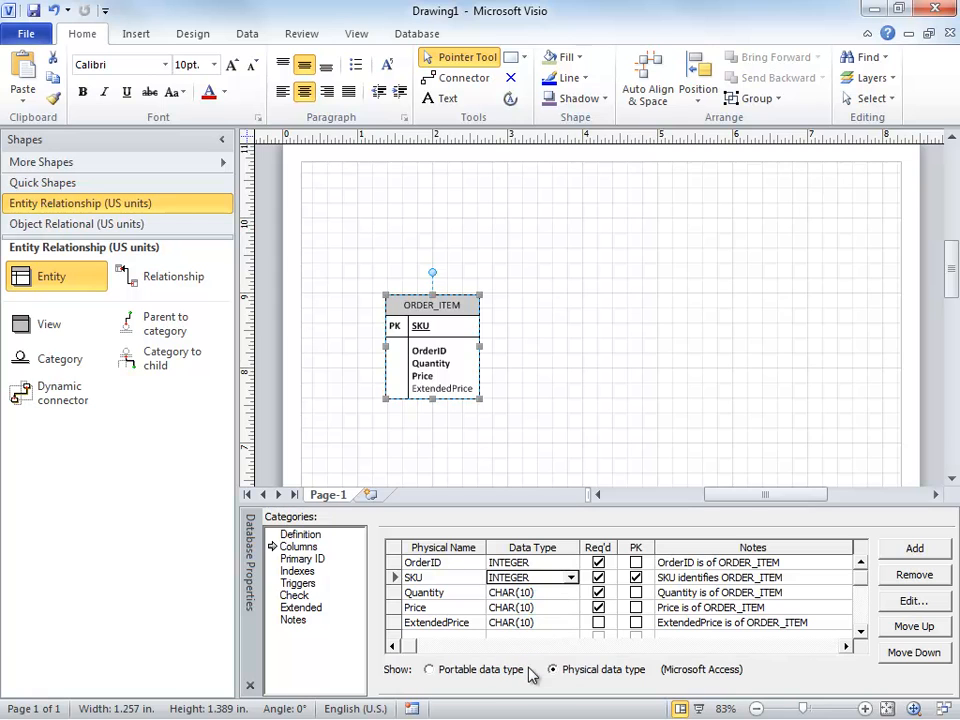
Set the data type of the Quantity column in ORDER_ITEM to INTEGER
{"action": "left_click", "coordinate": [540, 595]}
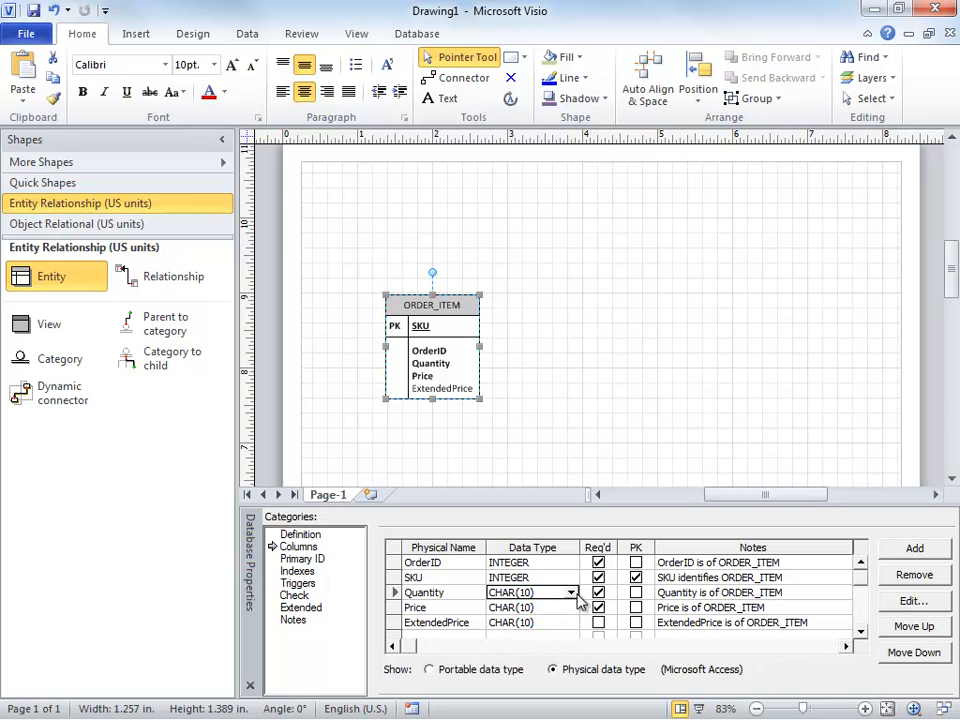
{"action": "left_click", "coordinate": [572, 593]}
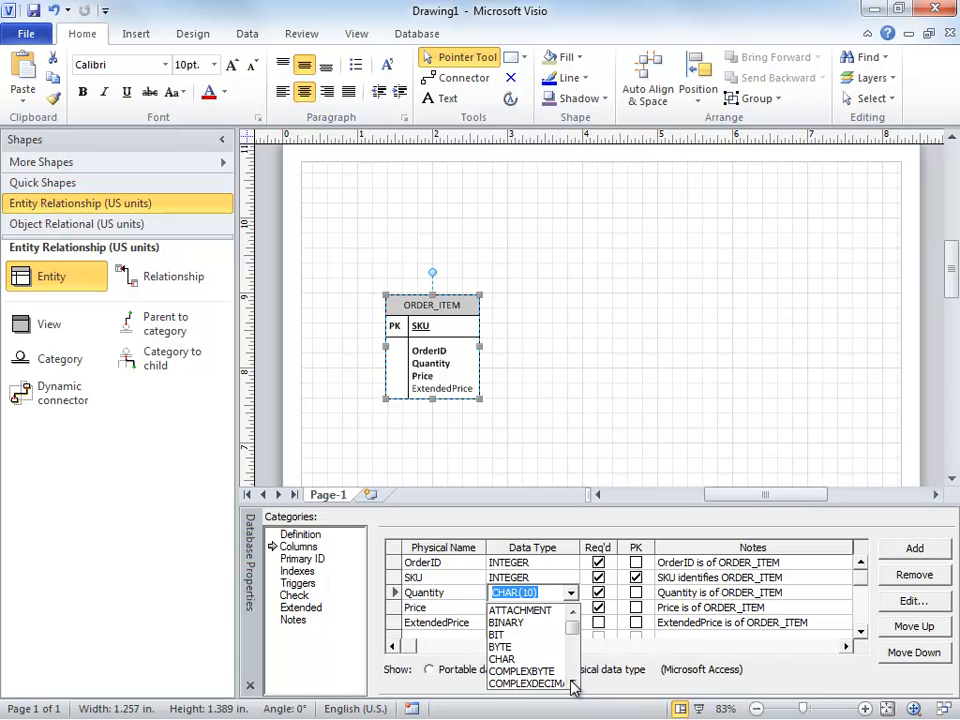
{"action": "left_click", "coordinate": [573, 683]}
{"action": "left_click", "coordinate": [573, 683]}
{"action": "left_click", "coordinate": [573, 683]}
{"action": "left_click", "coordinate": [573, 683]}
{"action": "left_click", "coordinate": [573, 683]}
{"action": "left_click", "coordinate": [573, 683]}
{"action": "left_click", "coordinate": [573, 683]}
{"action": "left_click", "coordinate": [573, 683]}
{"action": "left_click", "coordinate": [573, 683]}
{"action": "left_click", "coordinate": [540, 671]}
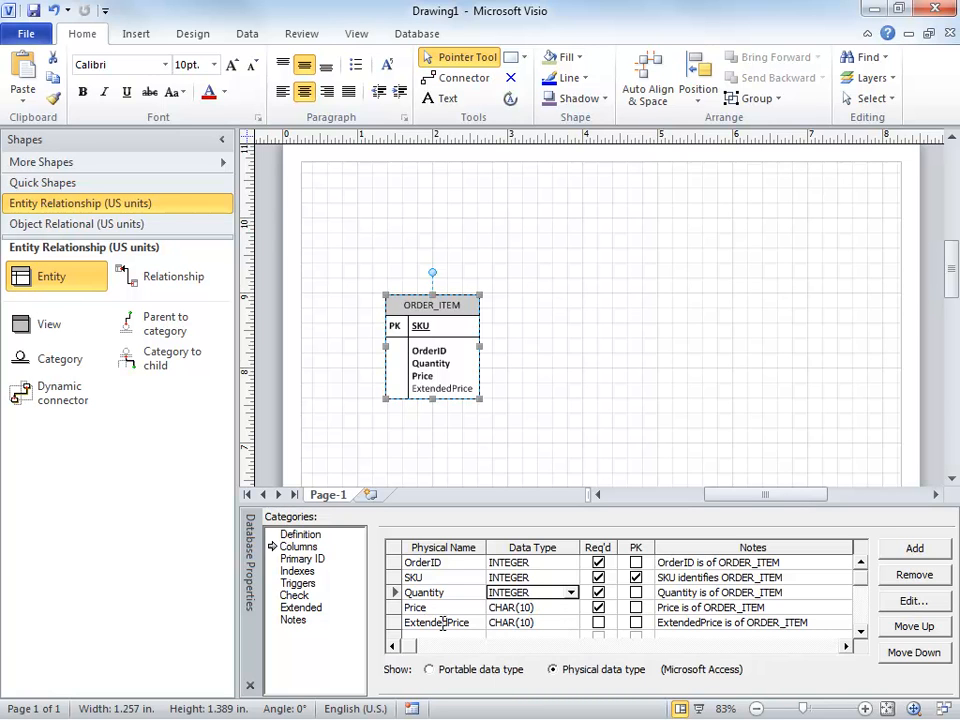
Set the data type of the Price column in ORDER_ITEM to CURRENCY
{"action": "left_click", "coordinate": [574, 610]}
{"action": "left_click", "coordinate": [571, 607]}
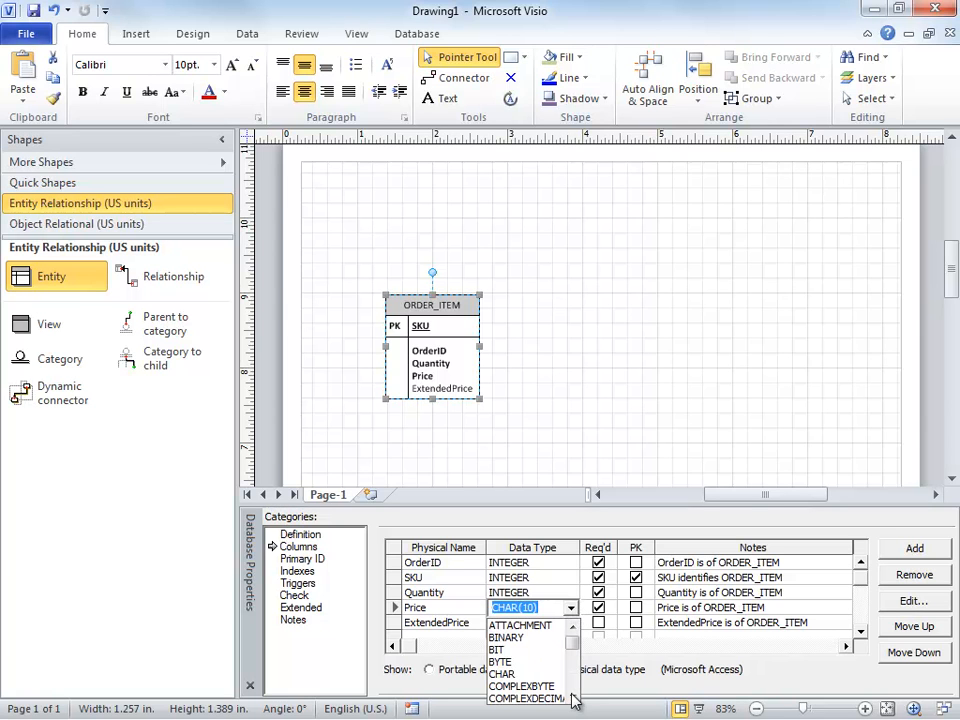
{"action": "left_click", "coordinate": [574, 698]}
{"action": "left_click", "coordinate": [574, 698]}
{"action": "left_click", "coordinate": [574, 698]}
{"action": "left_click", "coordinate": [574, 698]}
{"action": "left_click", "coordinate": [574, 698]}
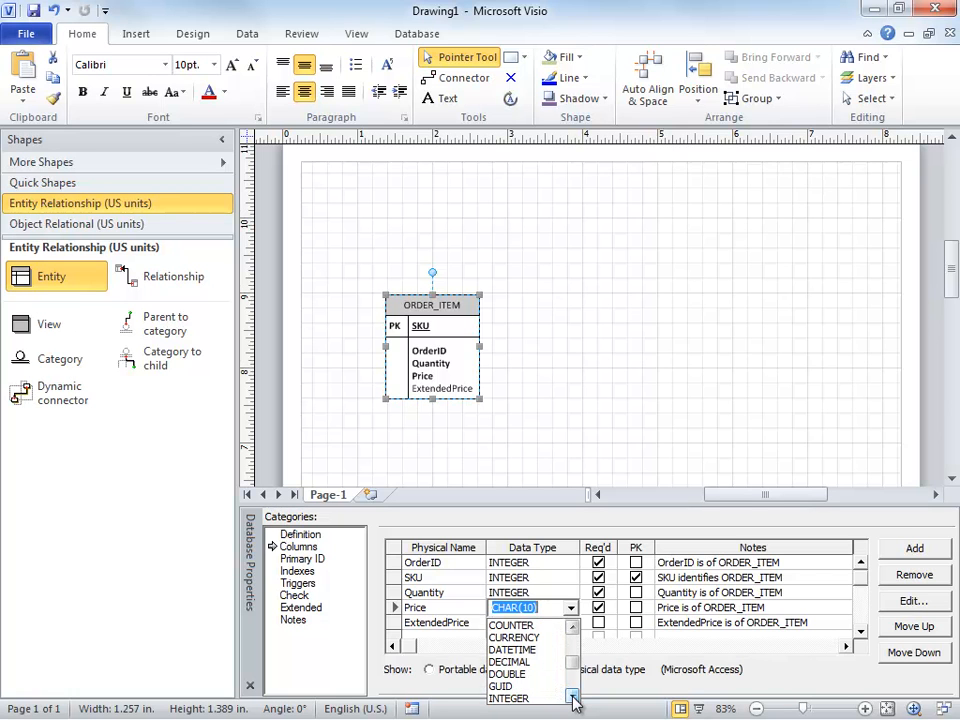
{"action": "left_click", "coordinate": [561, 637]}
Set the data type of the ExtendedPrice column in ORDER_ITEM to CURRENCY
{"action": "left_click", "coordinate": [565, 628]}
{"action": "left_click", "coordinate": [571, 622]}
{"action": "left_click", "coordinate": [573, 712]}
{"action": "scroll", "coordinate": [574, 712], "scroll_direction": "down", "scroll_amount": 2}
{"action": "scroll", "coordinate": [574, 712], "scroll_direction": "down", "scroll_amount": 2}
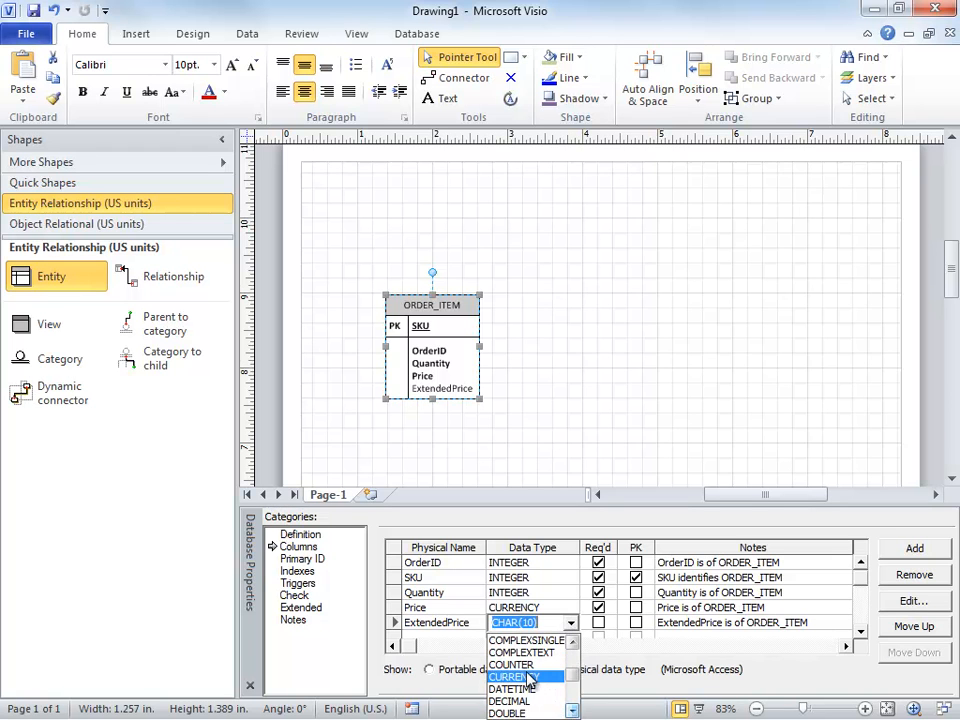
{"action": "left_click", "coordinate": [535, 678]}
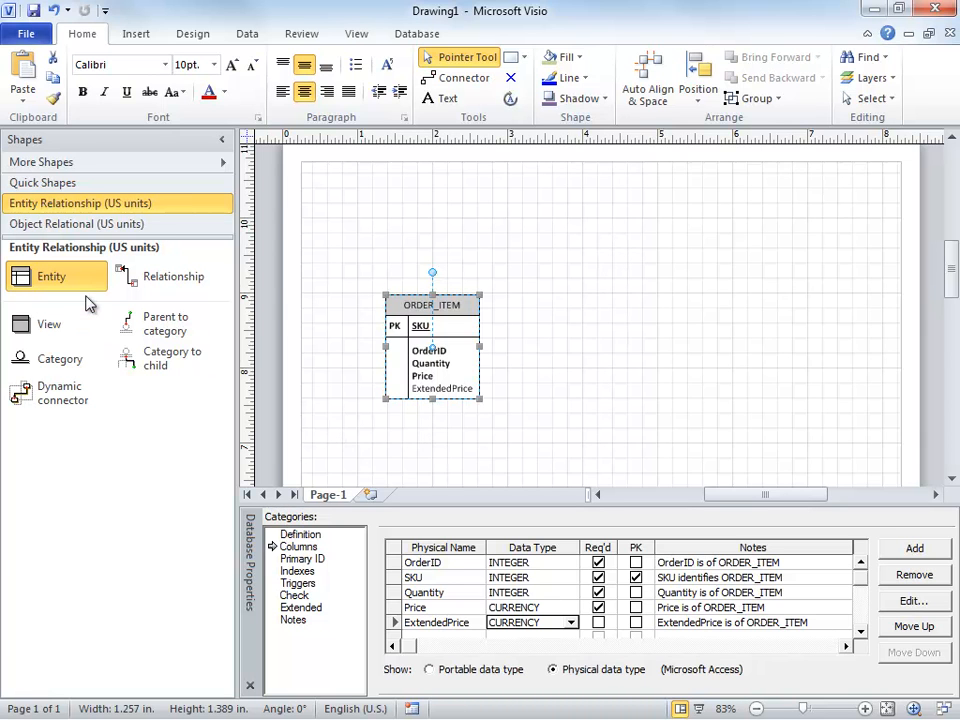
Place a second entity on the page beside ORDER_ITEM and set its physical name to RETAIL_ORDER
{"action": "left_click_drag", "start_coordinate": [51, 279], "coordinate": [630, 343]}
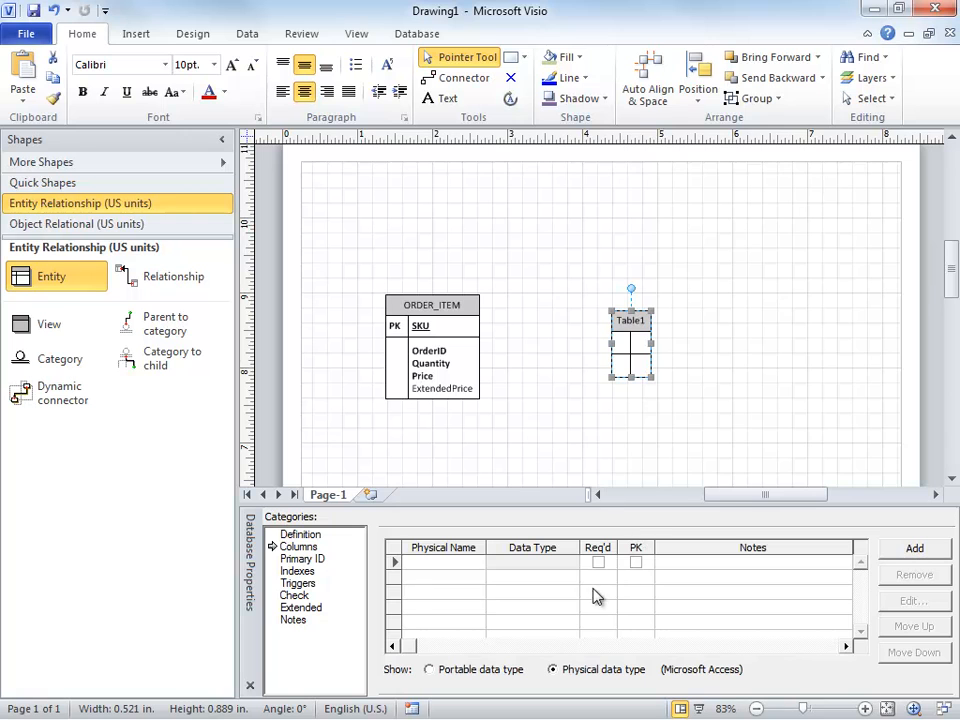
{"action": "left_click", "coordinate": [303, 536]}
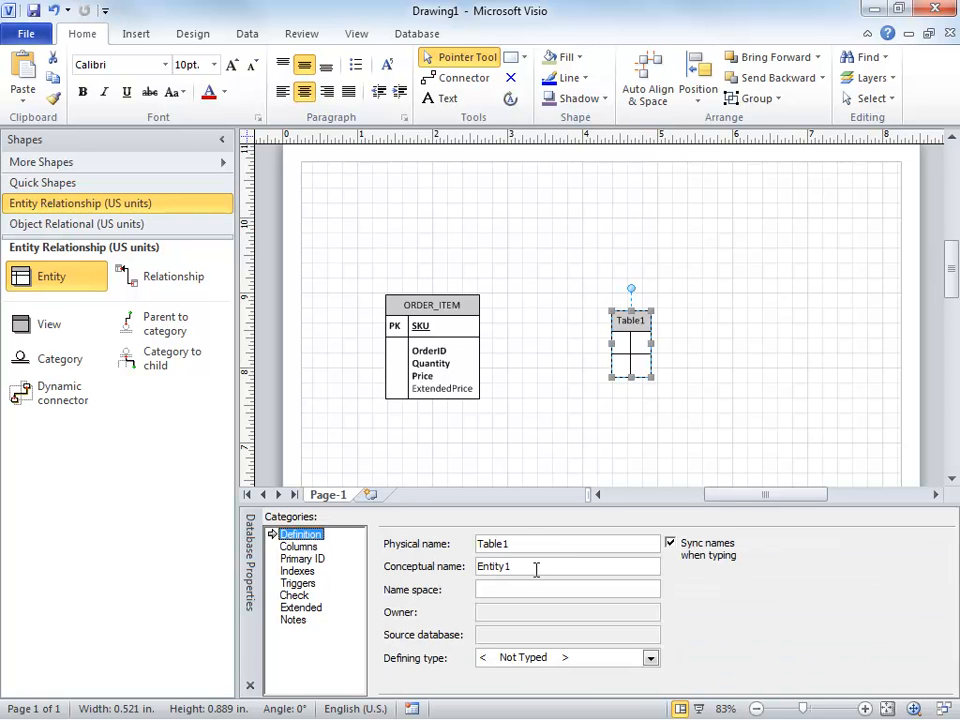
{"action": "left_click", "coordinate": [0, 423]}
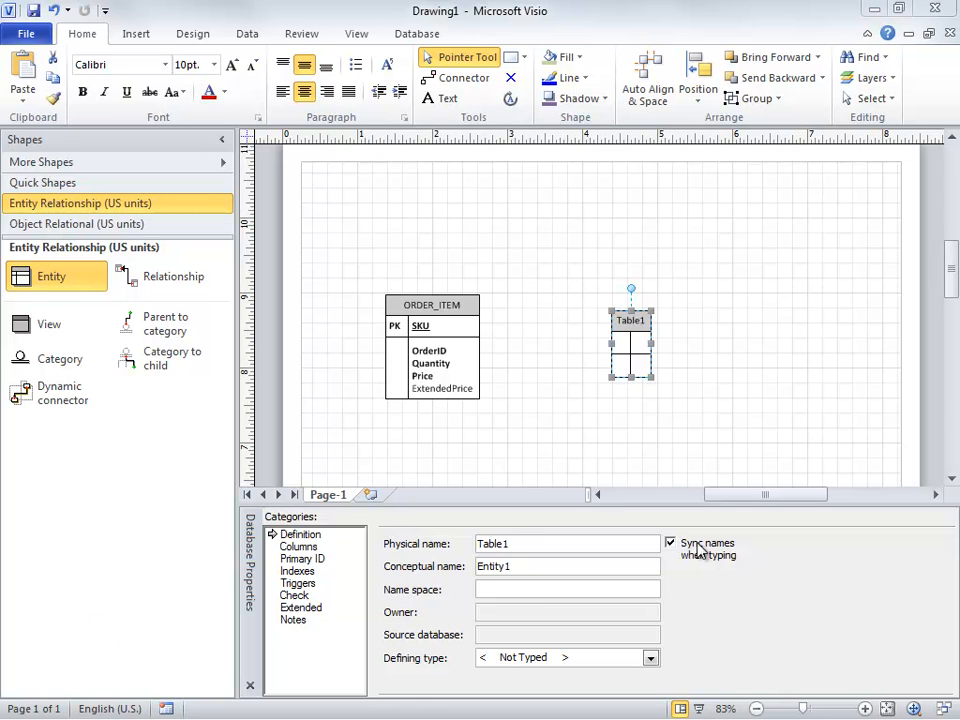
{"action": "double_click", "coordinate": [517, 543]}
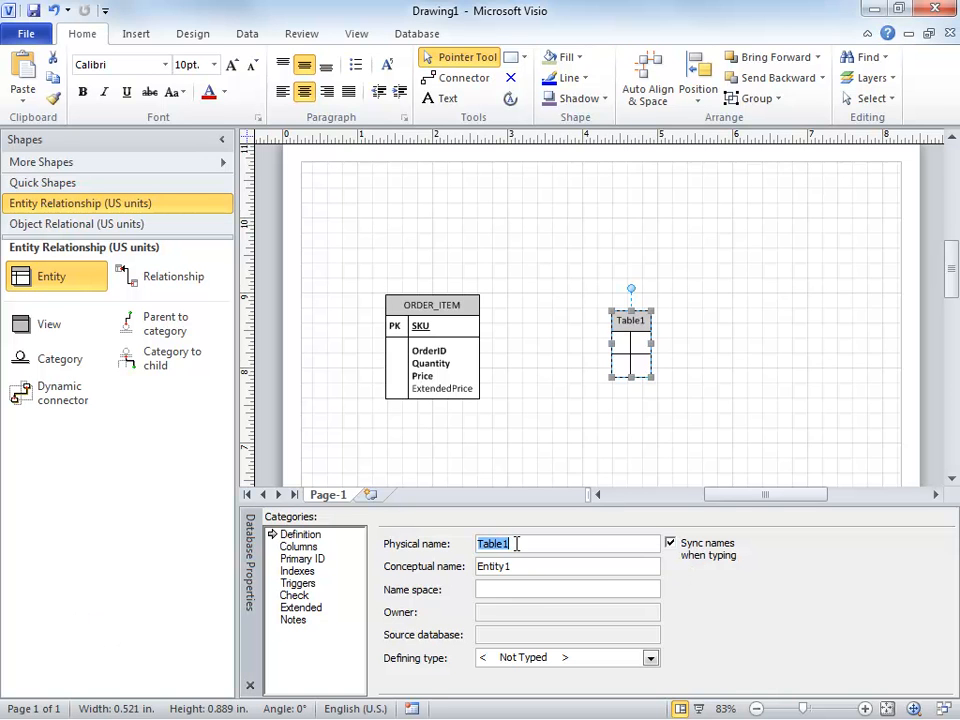
{"action": "type", "text": "Ret"}
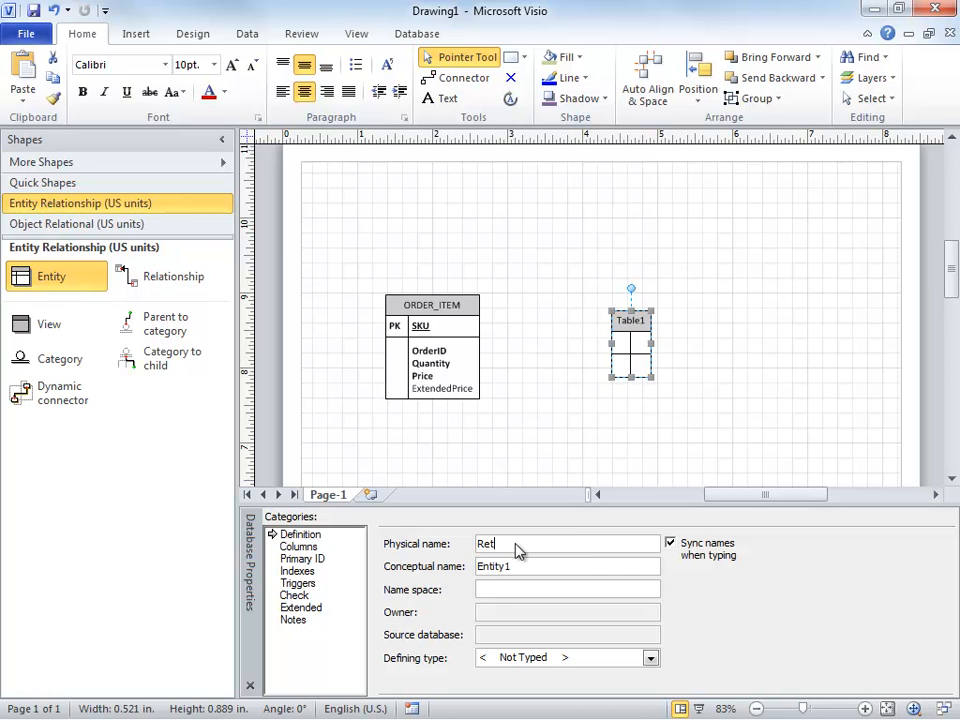
{"action": "type", "text": "AIL_ORDER"}
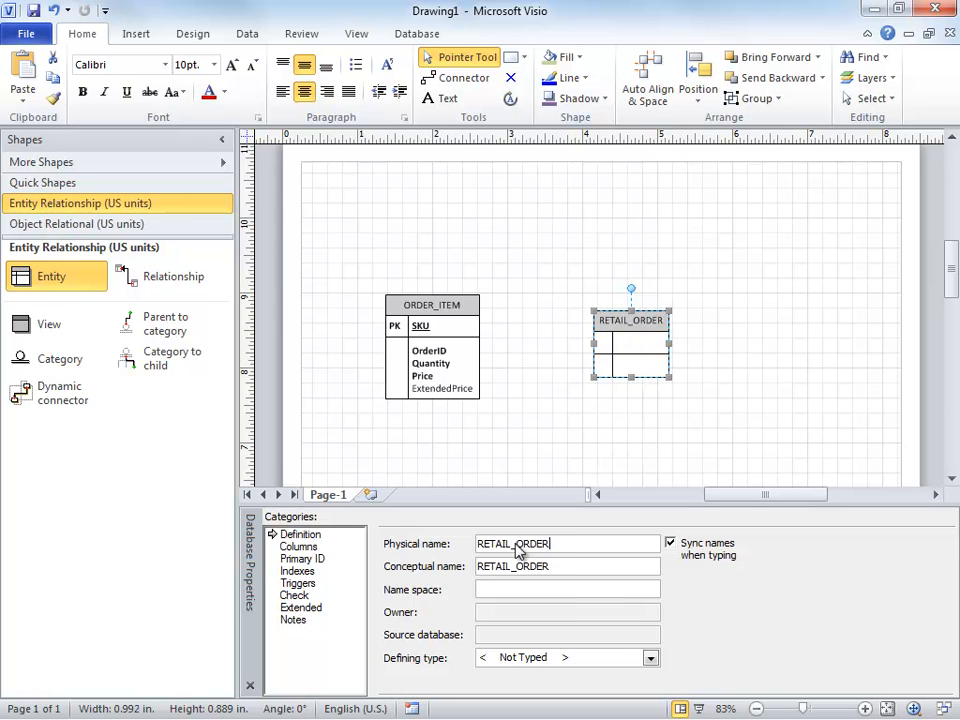
Add an OrderID column to RETAIL_ORDER and mark it as required and as the primary key
{"action": "left_click", "coordinate": [290, 547]}
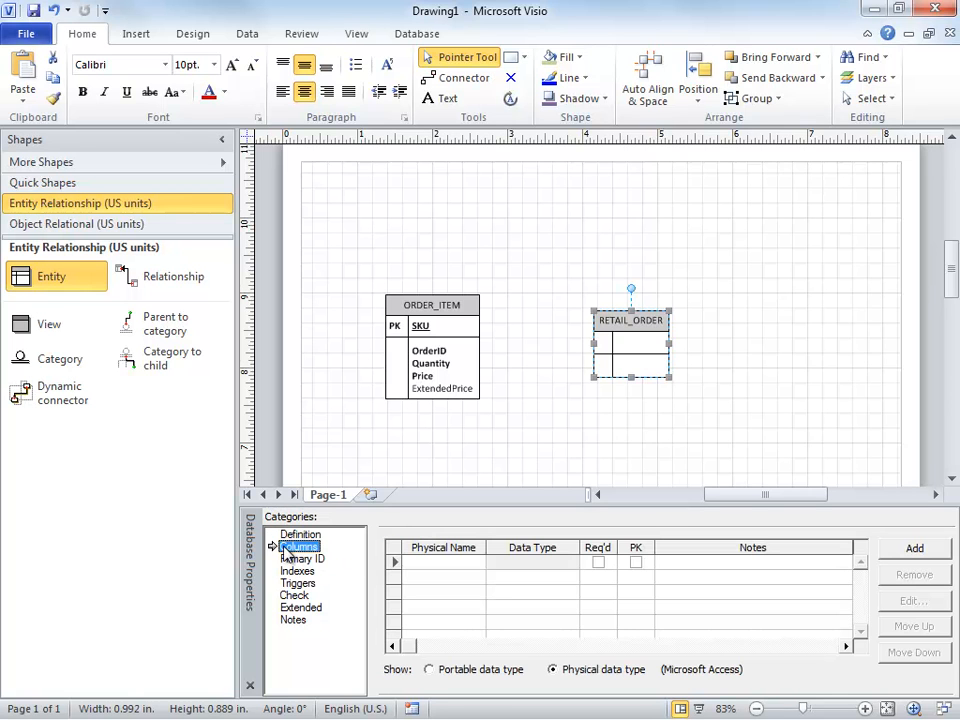
{"action": "left_click", "coordinate": [437, 562]}
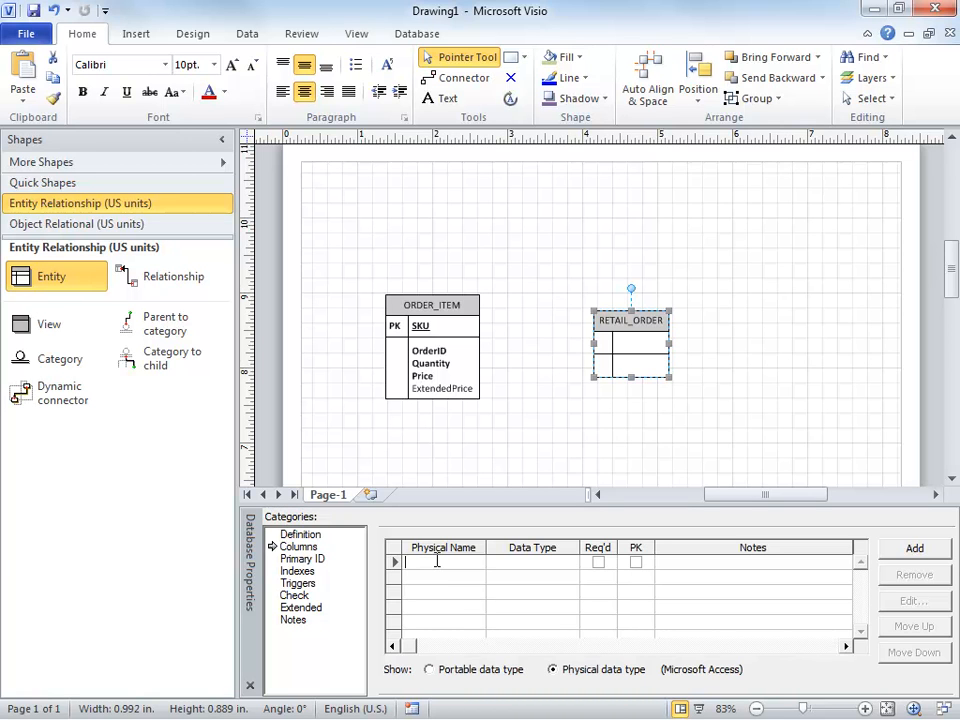
{"action": "type", "text": "OrderID"}
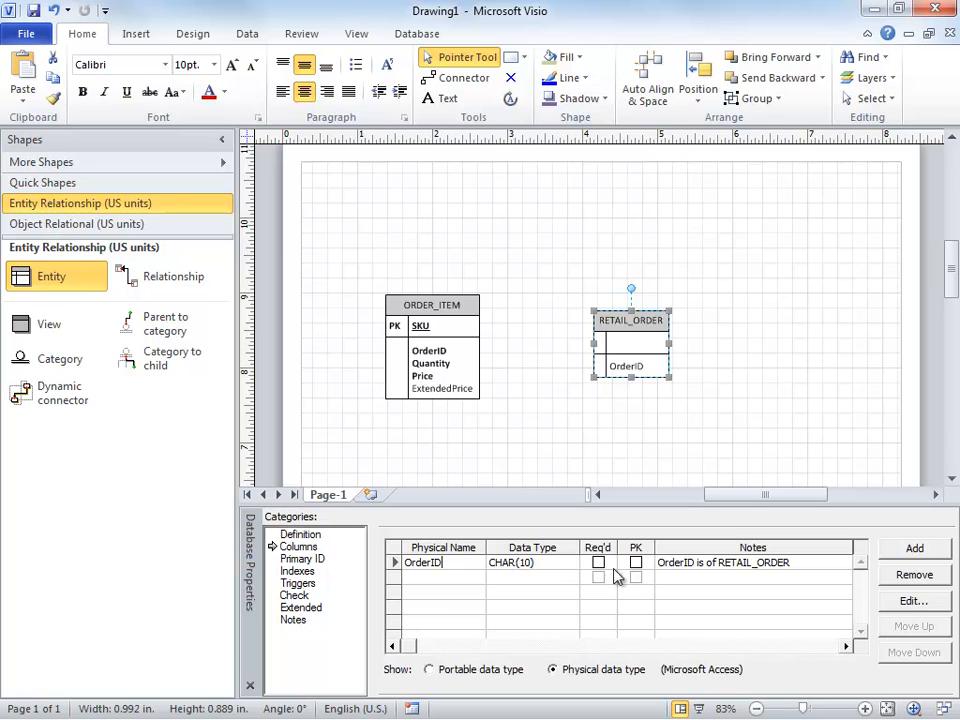
{"action": "left_click", "coordinate": [599, 563]}
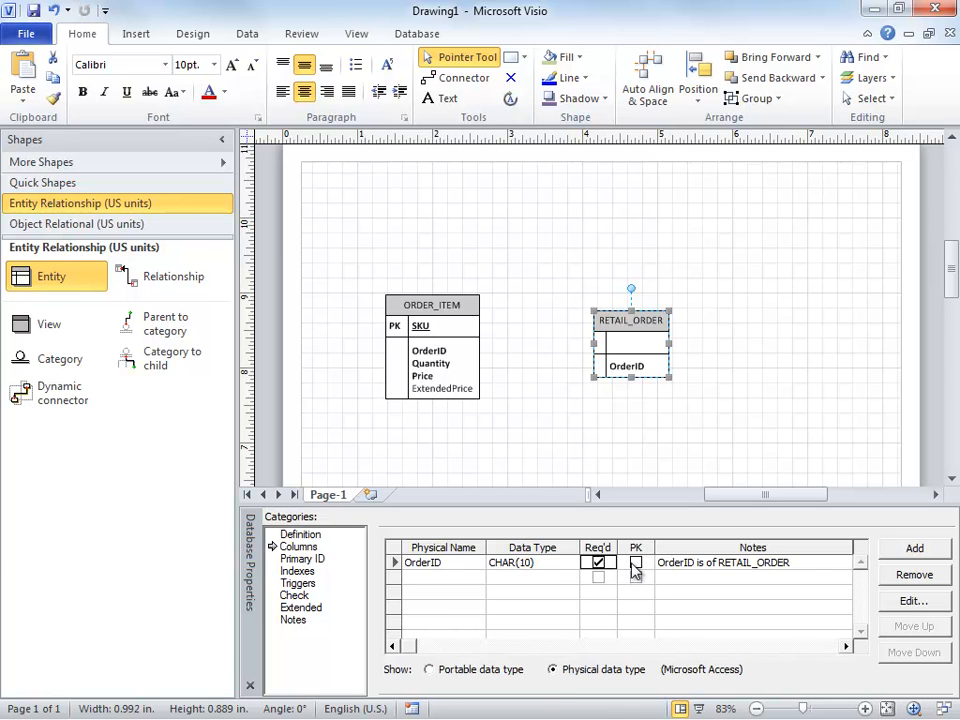
{"action": "left_click", "coordinate": [631, 564]}
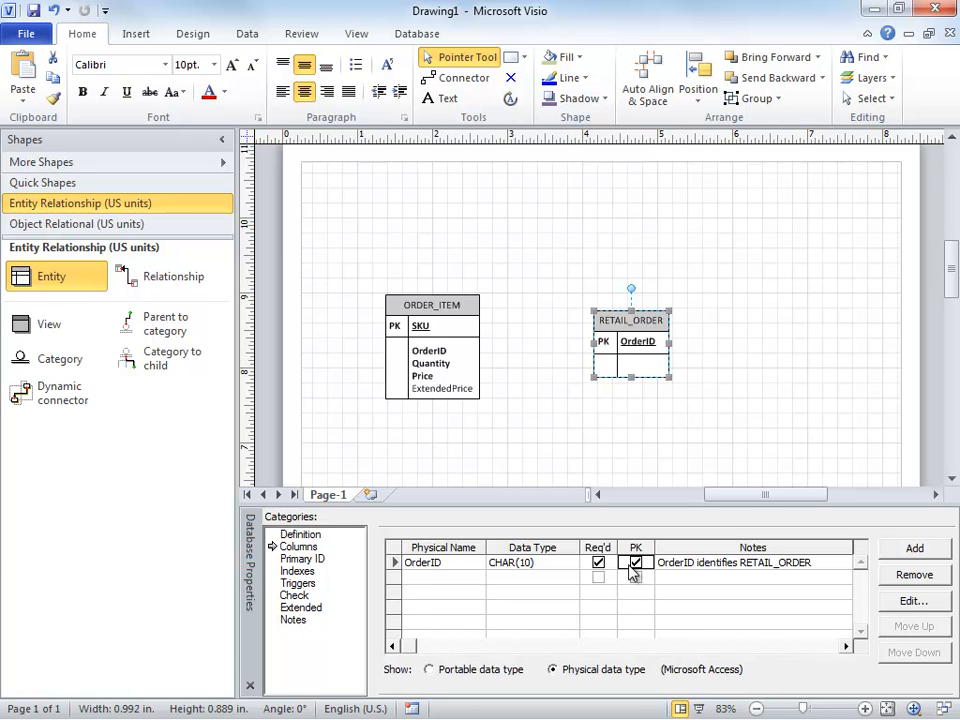
Set the data type of the OrderID column in RETAIL_ORDER to INTEGER
{"action": "left_click", "coordinate": [565, 566]}
{"action": "left_click", "coordinate": [571, 563]}
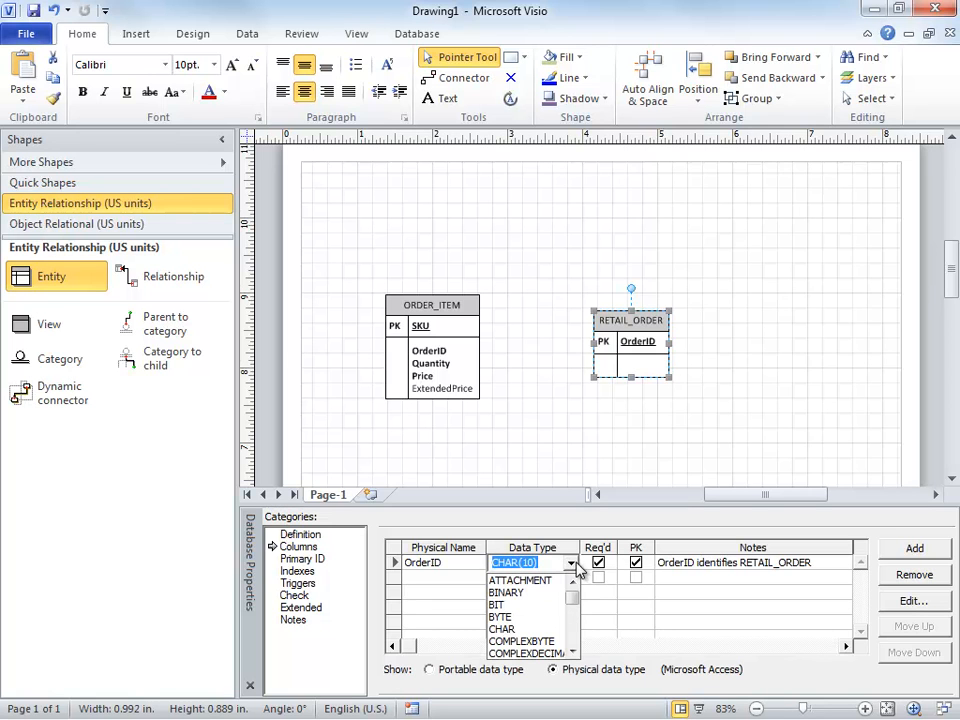
{"action": "left_click", "coordinate": [573, 653]}
{"action": "left_click", "coordinate": [573, 653]}
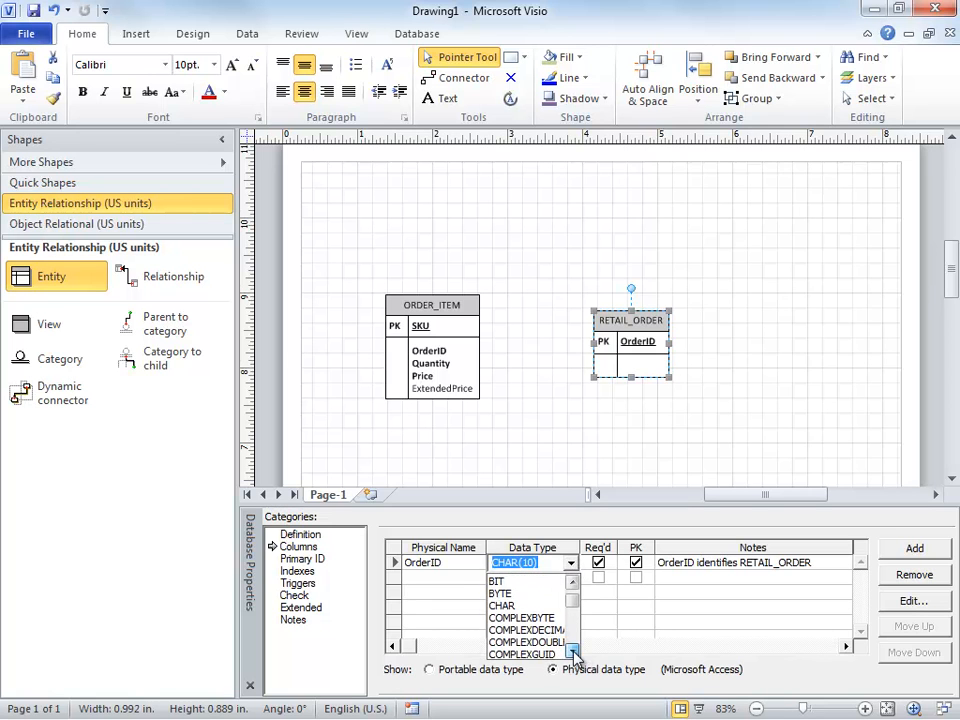
{"action": "left_click", "coordinate": [573, 653]}
{"action": "left_click_drag", "start_coordinate": [574, 606], "coordinate": [573, 622]}
{"action": "left_click", "coordinate": [573, 653]}
{"action": "left_click", "coordinate": [573, 653]}
{"action": "left_click", "coordinate": [573, 653]}
{"action": "left_click", "coordinate": [535, 645]}
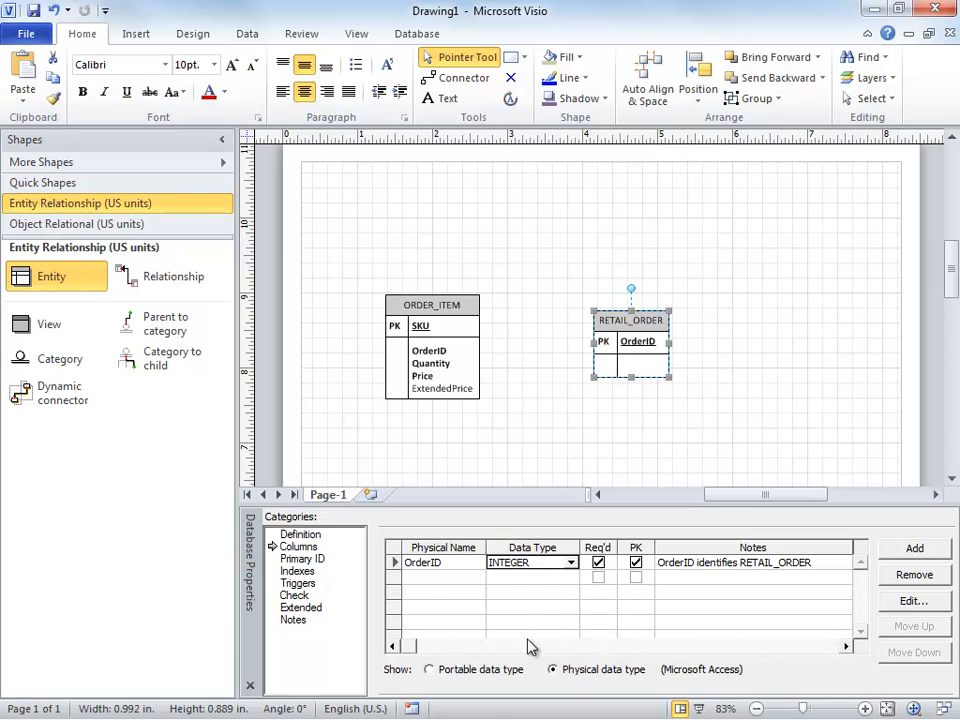
Add a StoreNumber column below OrderID in the RETAIL_ORDER entity
{"action": "left_click", "coordinate": [432, 582]}
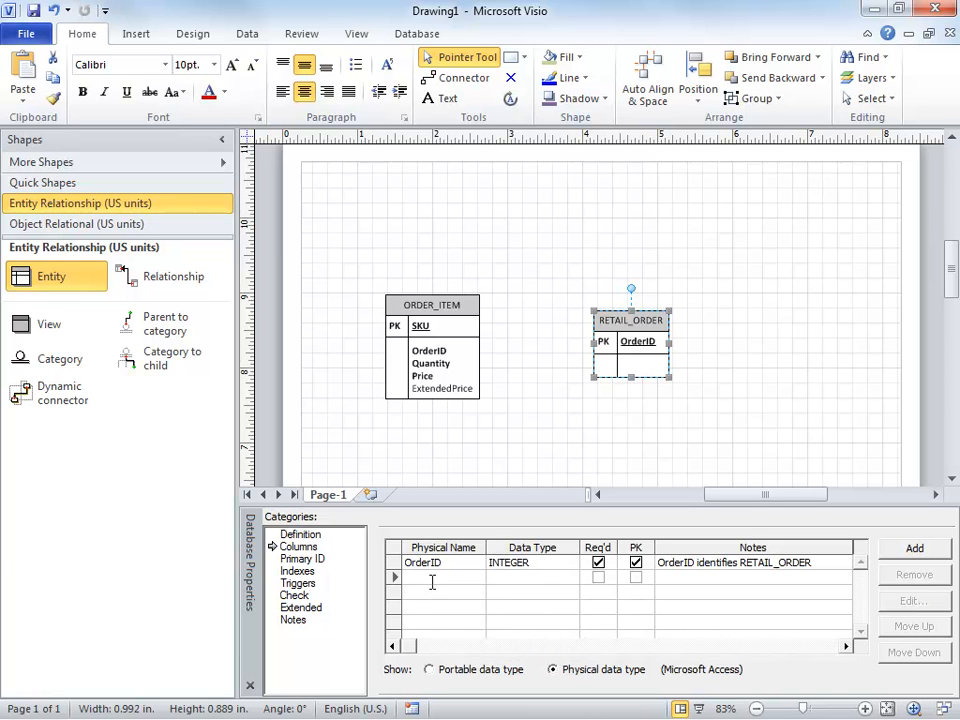
{"action": "type", "text": "St"}
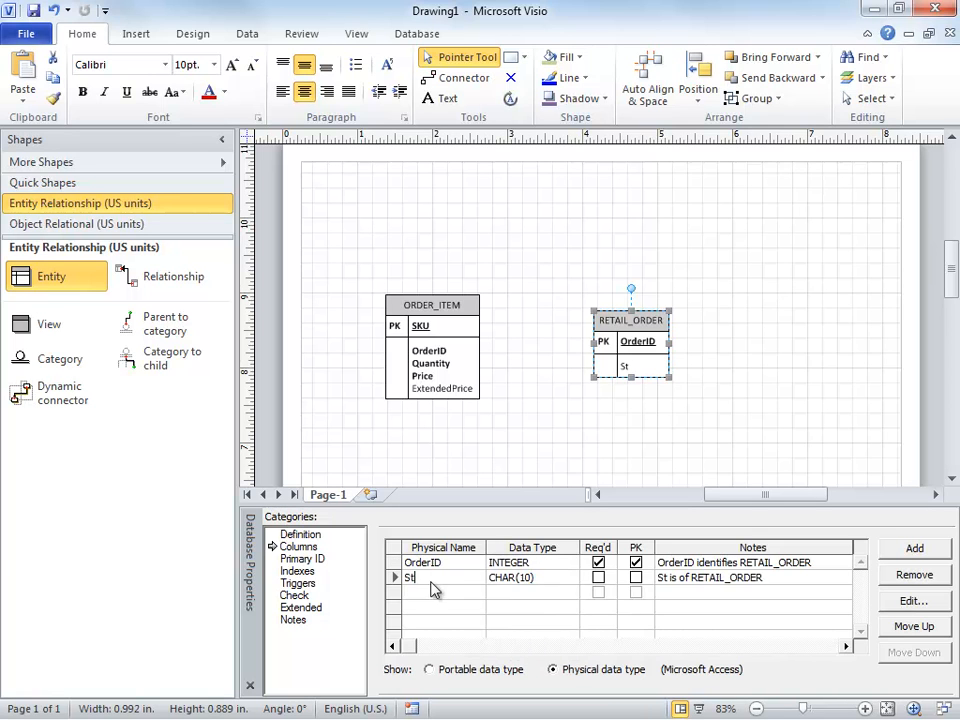
{"action": "type", "text": "oreNu"}
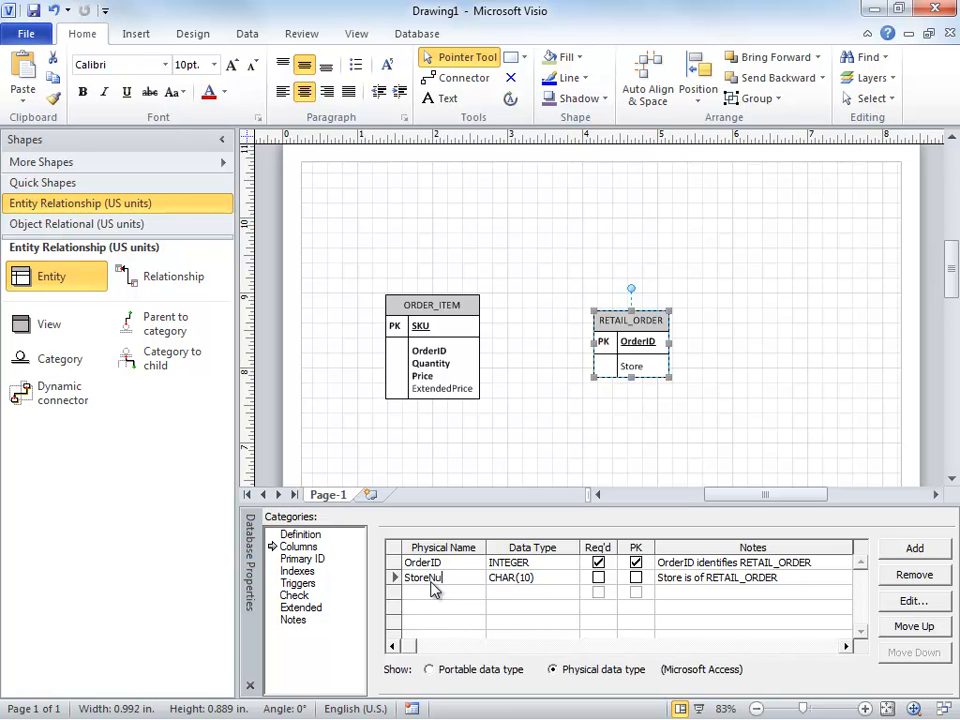
{"action": "type", "text": "mber"}
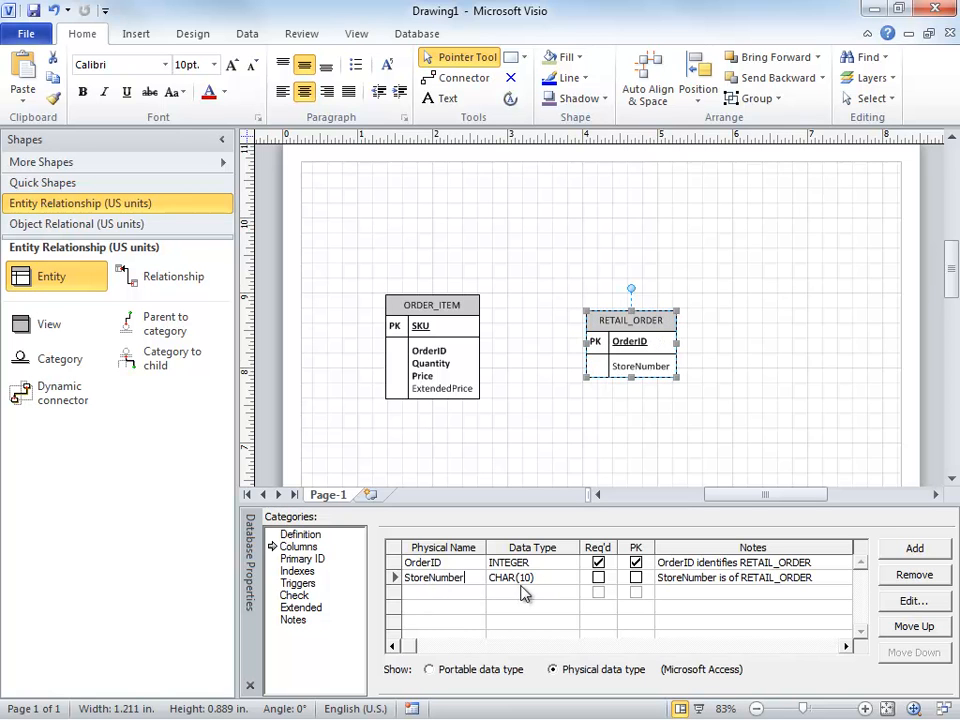
Set the data type of the StoreNumber column to INTEGER and mark the column as required
{"action": "left_click", "coordinate": [548, 580]}
{"action": "left_click", "coordinate": [571, 579]}
{"action": "left_click", "coordinate": [572, 666]}
{"action": "left_click", "coordinate": [572, 666]}
{"action": "left_click", "coordinate": [573, 667]}
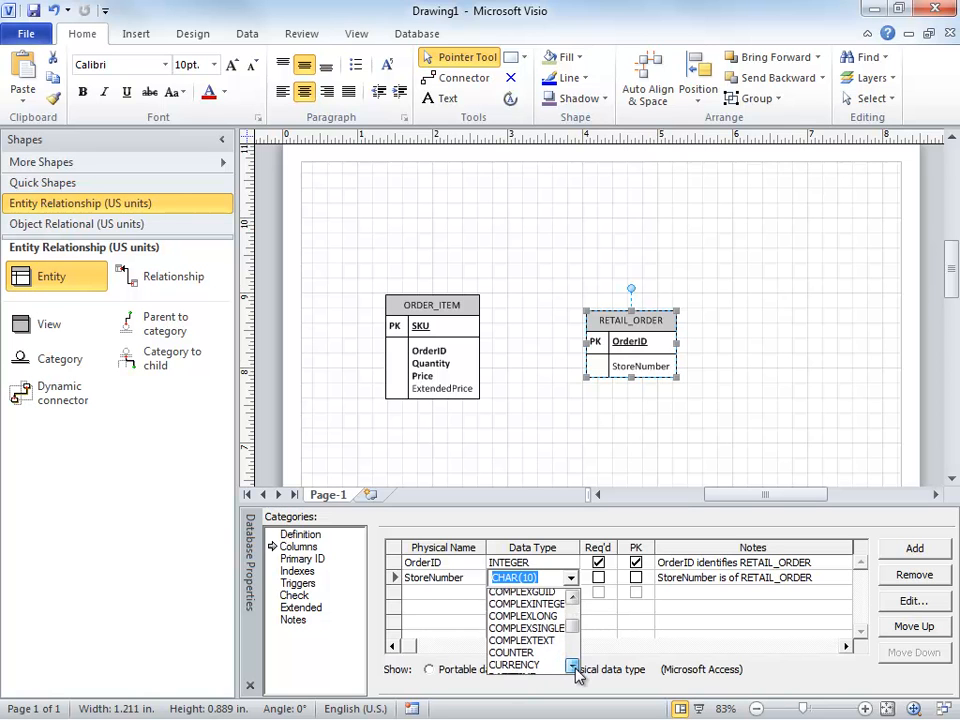
{"action": "left_click", "coordinate": [508, 655]}
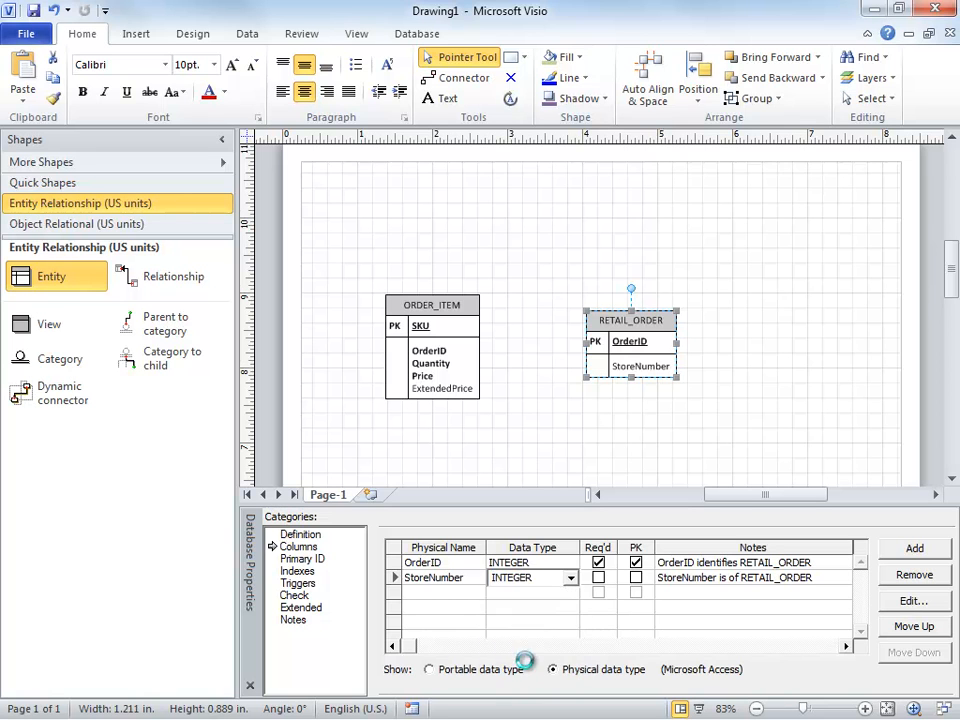
{"action": "left_click", "coordinate": [598, 578]}
Add an optional StoreZip column to RETAIL_ORDER with the data type CHAR(9)
{"action": "left_click", "coordinate": [424, 591]}
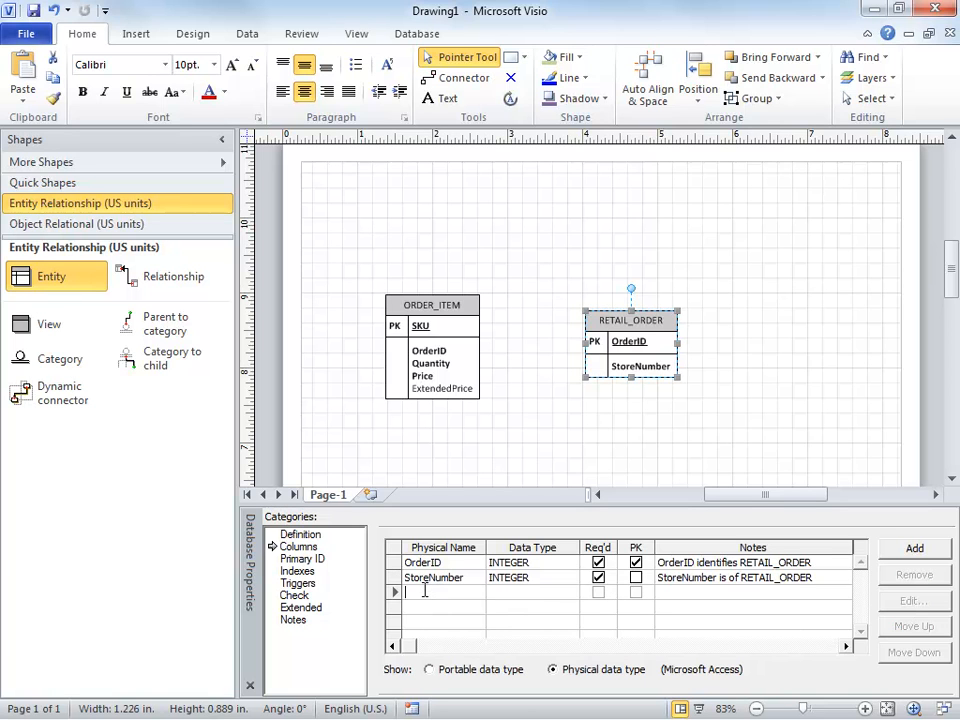
{"action": "type", "text": "StoreZip"}
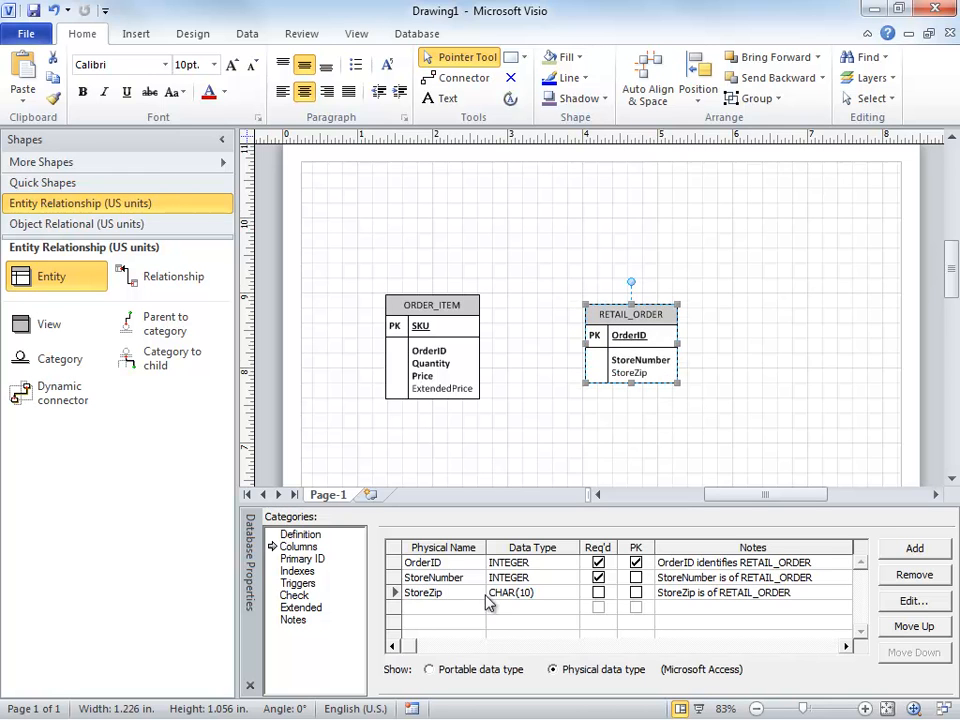
{"action": "left_click", "coordinate": [546, 596]}
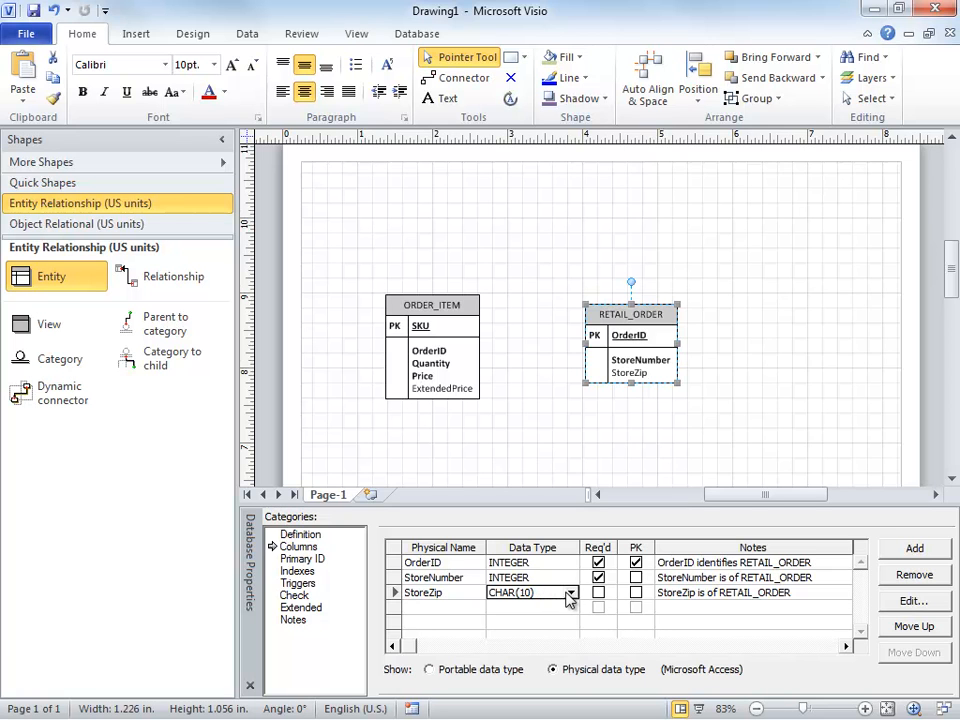
{"action": "left_click", "coordinate": [572, 594]}
{"action": "left_click", "coordinate": [535, 601]}
{"action": "left_click", "coordinate": [533, 593]}
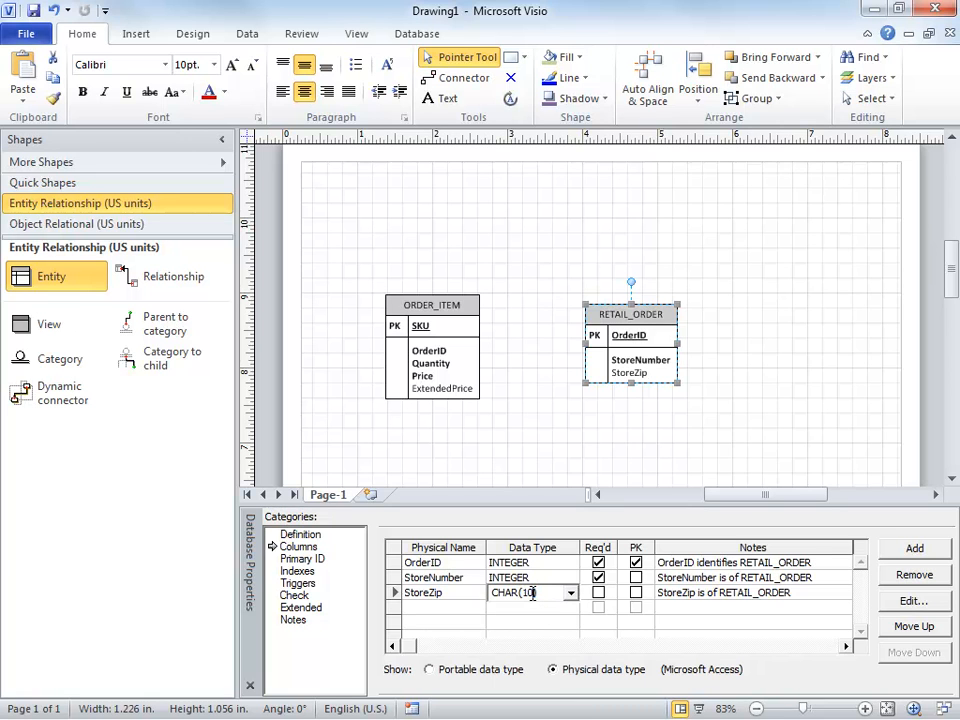
{"action": "key", "text": "BackSpace"}
{"action": "left_click", "coordinate": [526, 609]}
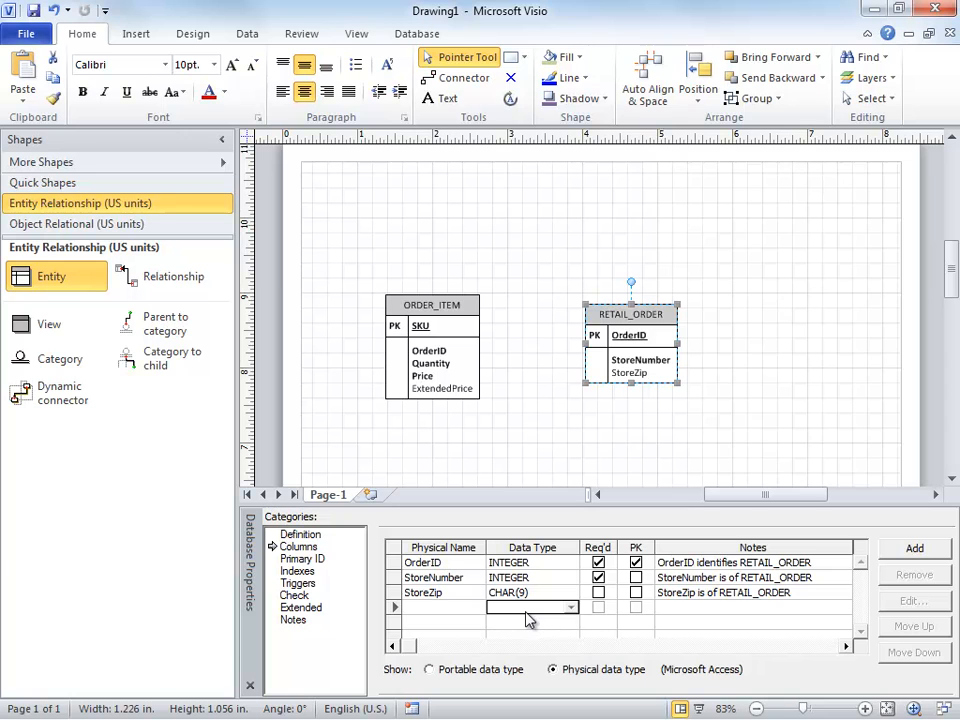
Add an OrderMonth column below StoreZip in the RETAIL_ORDER entity
{"action": "left_click", "coordinate": [424, 607]}
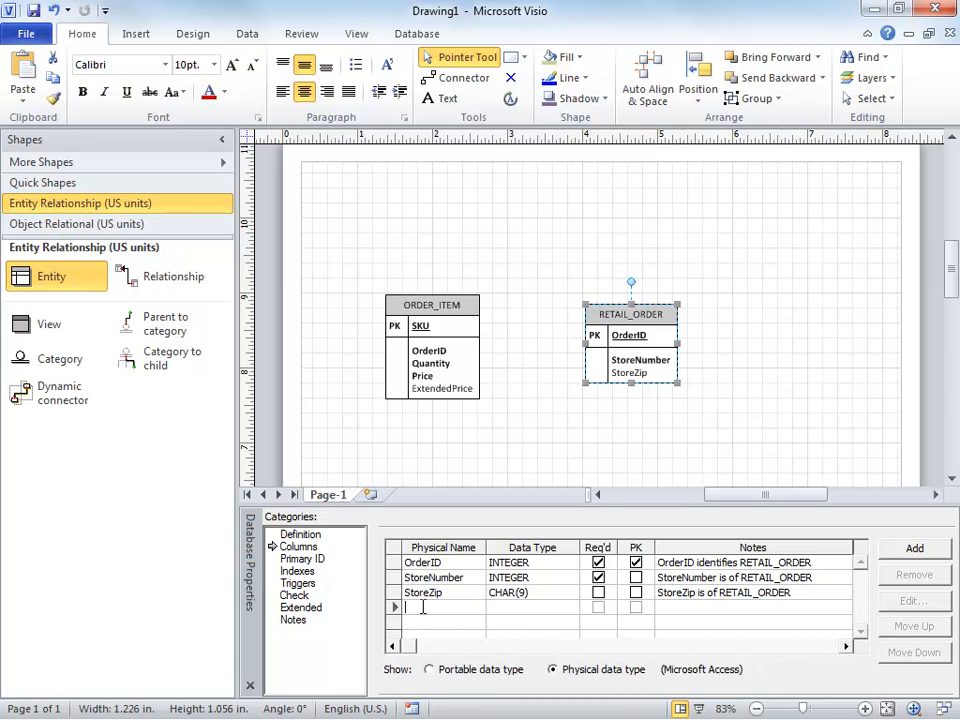
{"action": "type", "text": "O"}
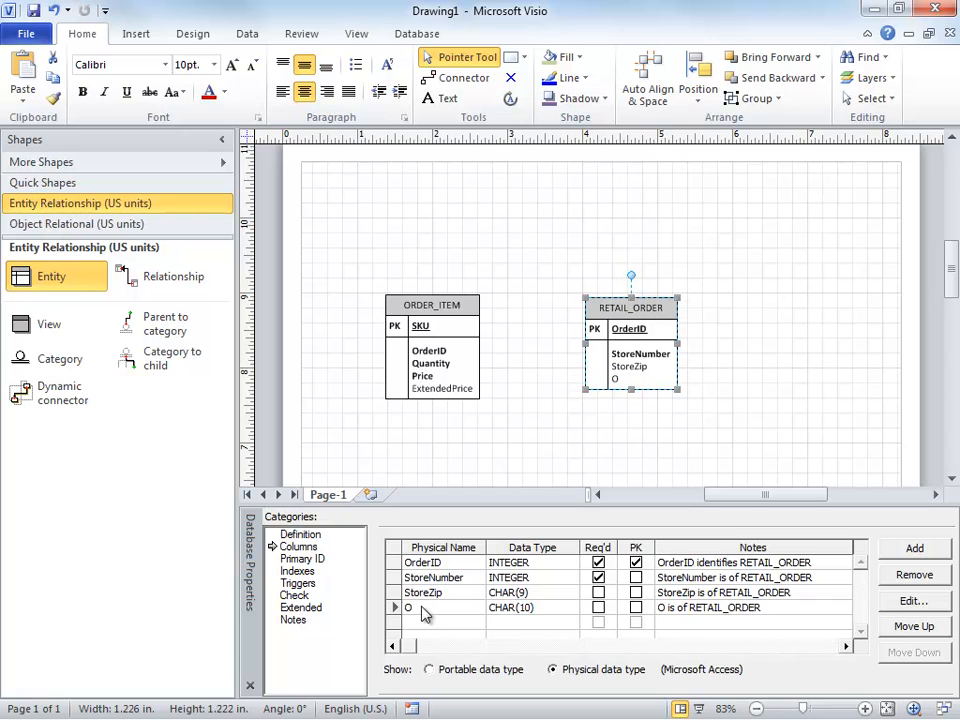
{"action": "type", "text": "R"}
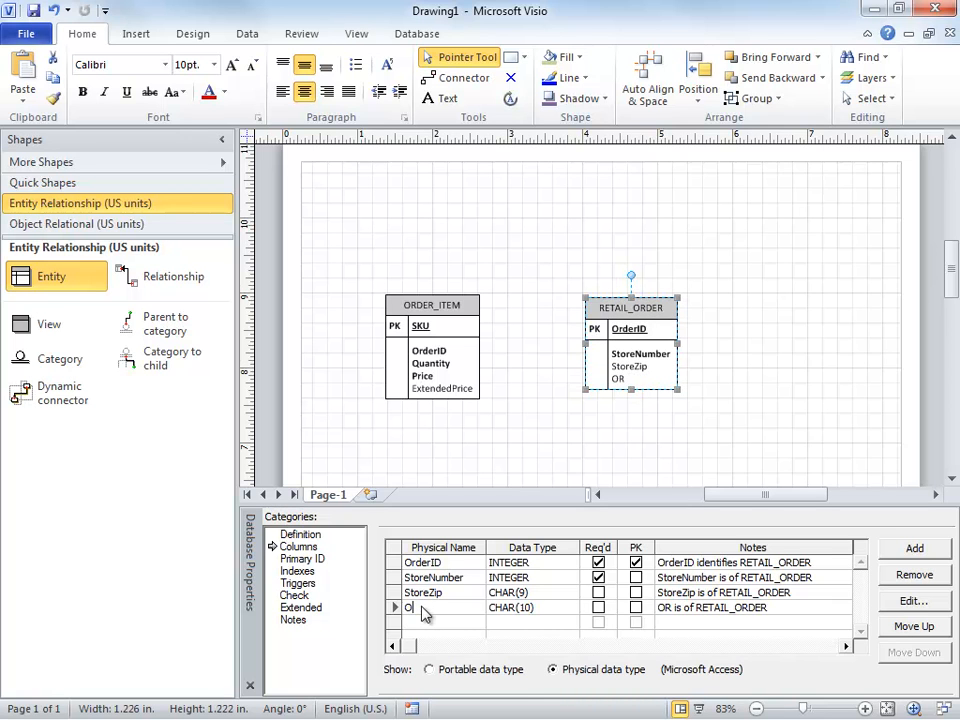
{"action": "key", "text": "BackSpace"}
{"action": "type", "text": "rderMonth"}
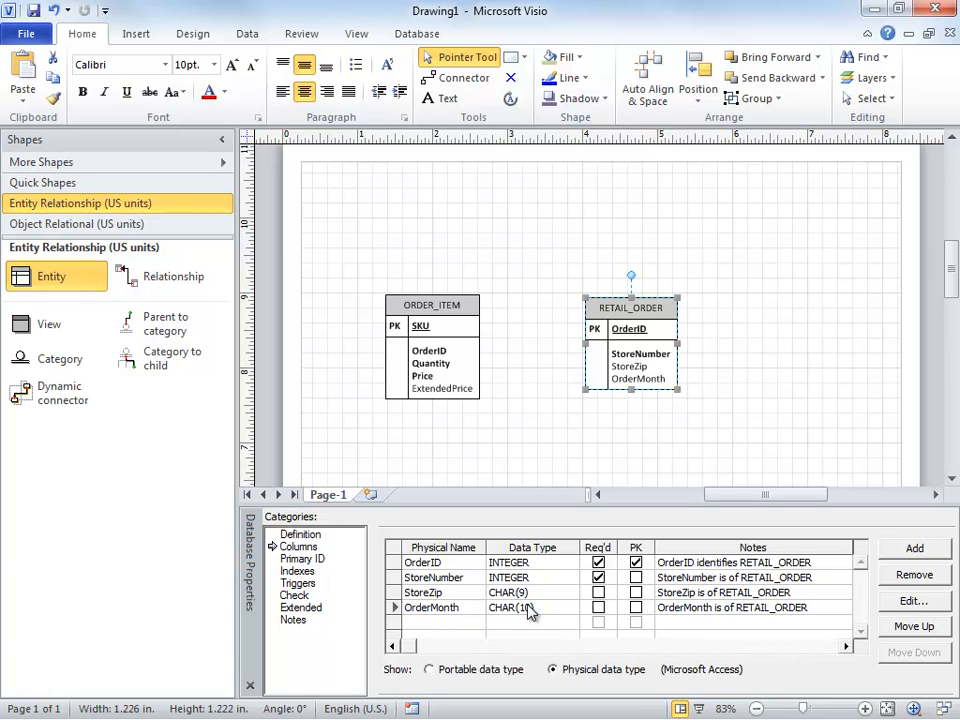
Set OrderMonth's data type to CHAR(12) and mark both StoreZip and OrderMonth as required
{"action": "left_click", "coordinate": [529, 610]}
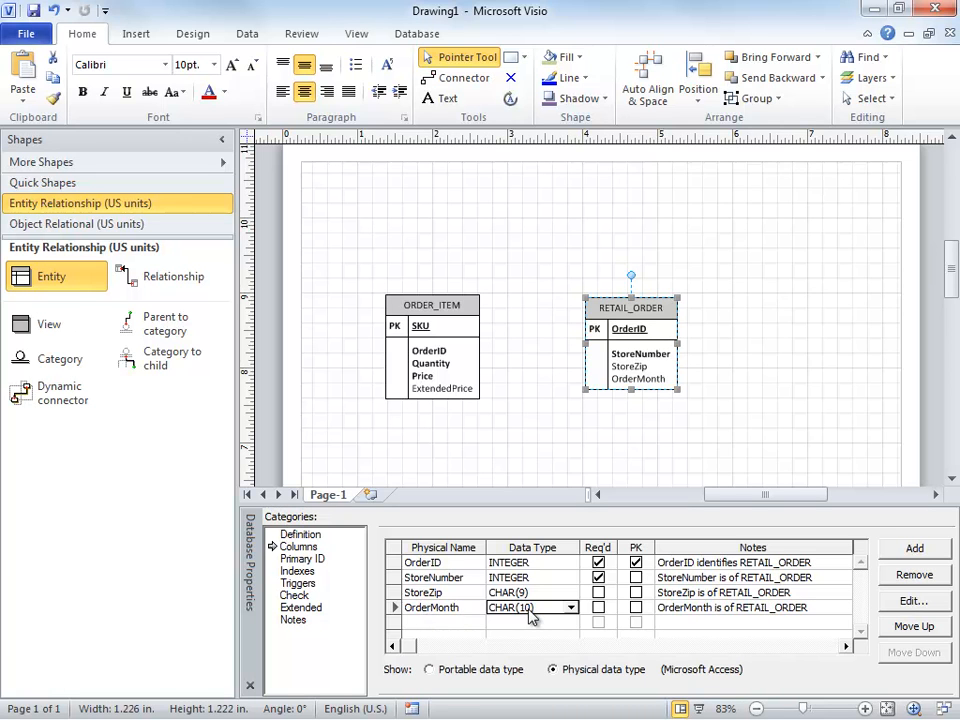
{"action": "double_click", "coordinate": [530, 612]}
{"action": "left_click", "coordinate": [533, 617]}
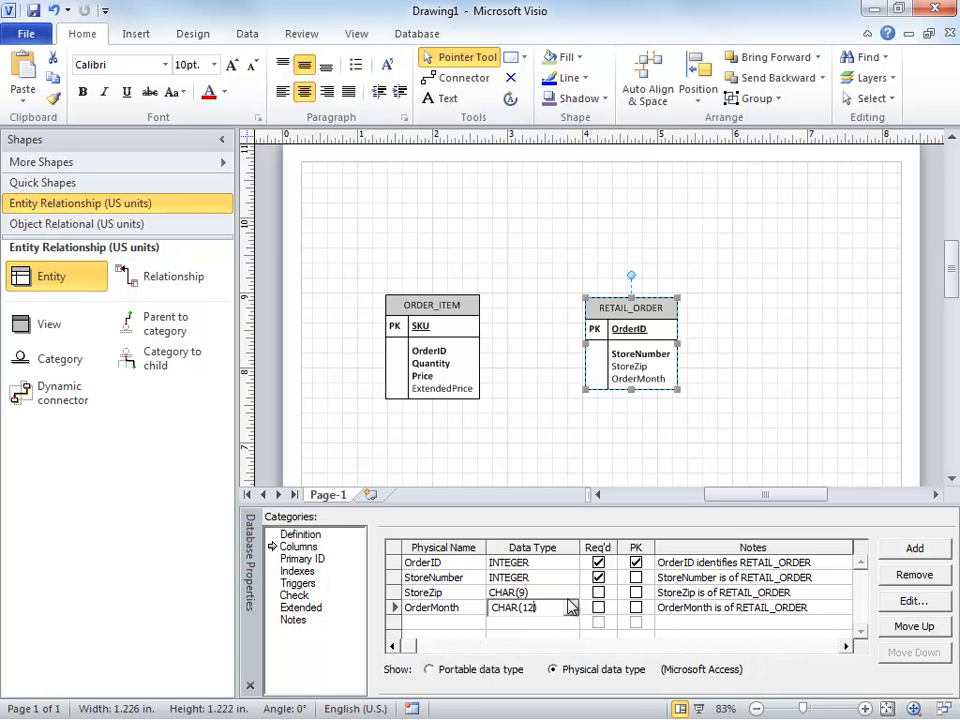
{"action": "left_click", "coordinate": [598, 593]}
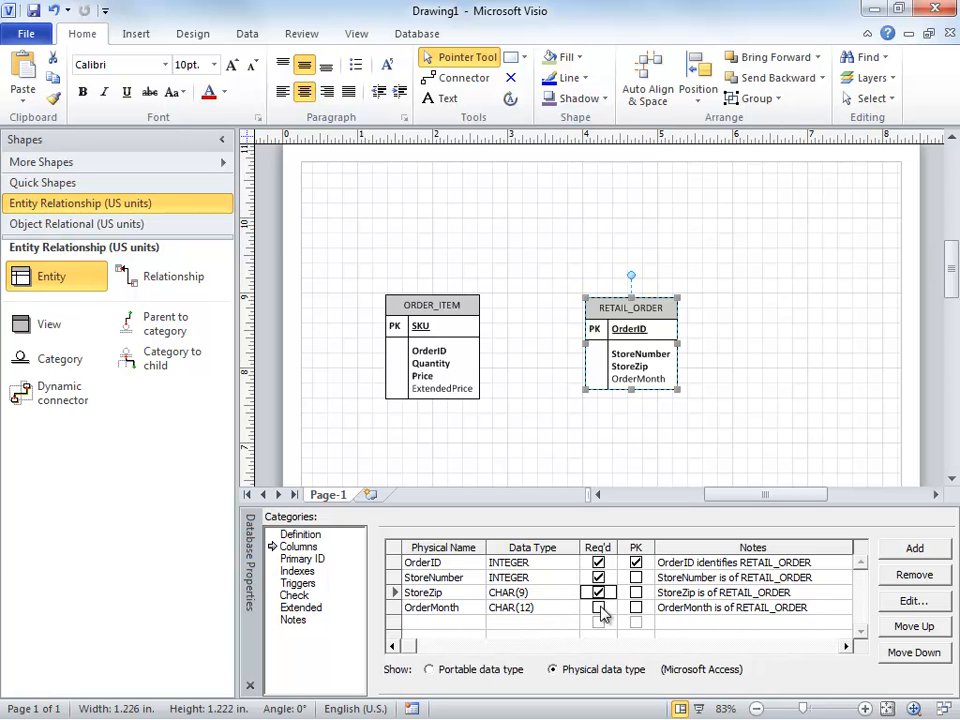
{"action": "left_click", "coordinate": [598, 608]}
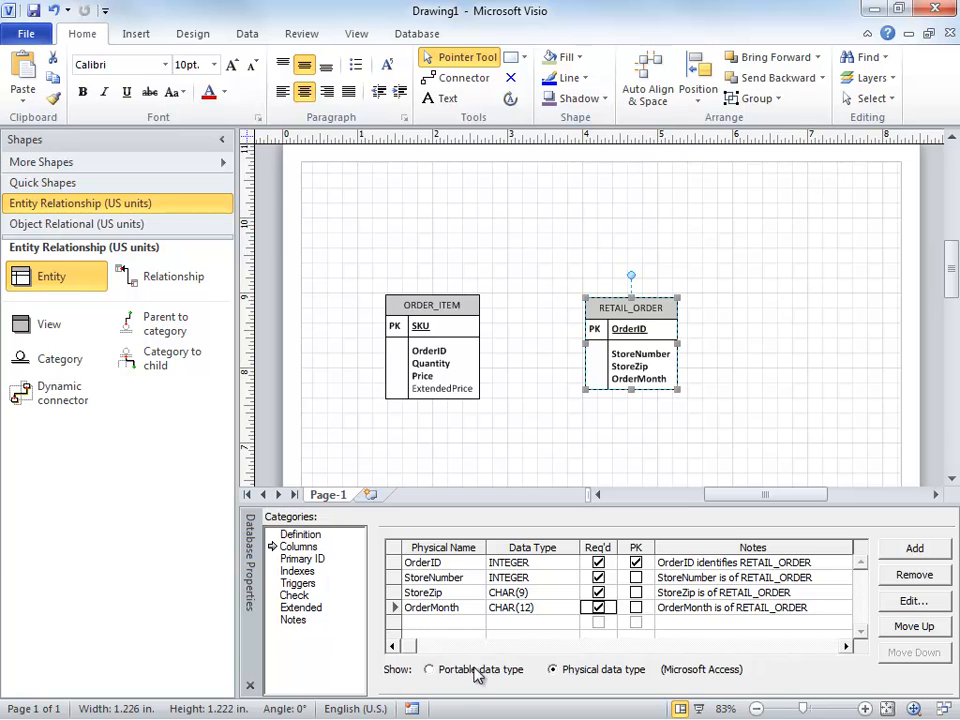
Add an OrderYear column below OrderMonth in the RETAIL_ORDER entity
{"action": "left_click", "coordinate": [427, 620]}
{"action": "type", "text": "Order"}
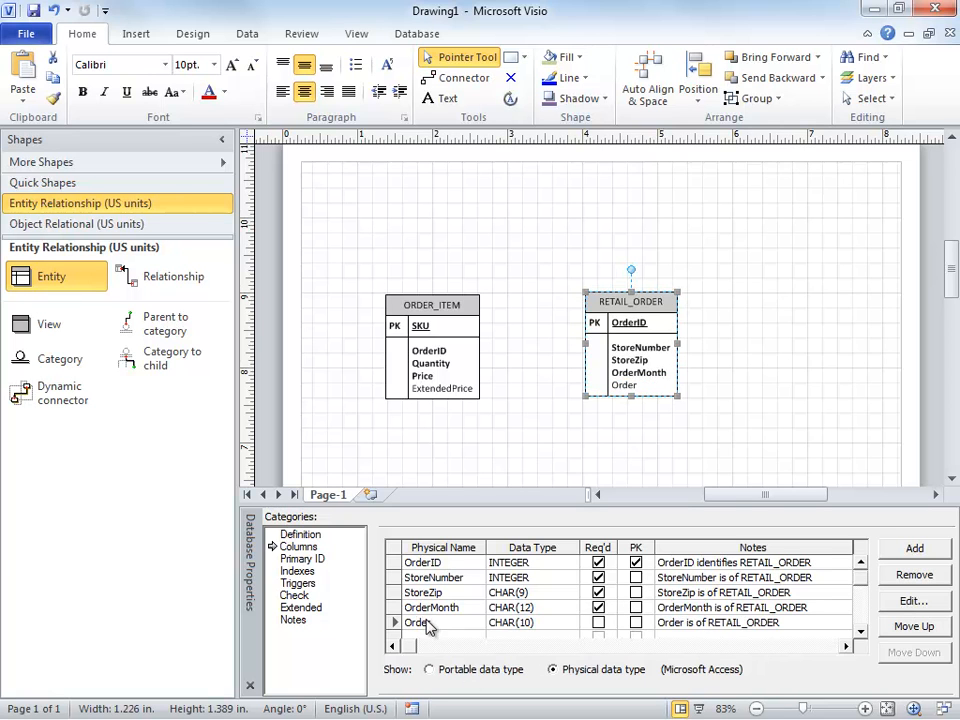
{"action": "type", "text": "Year"}
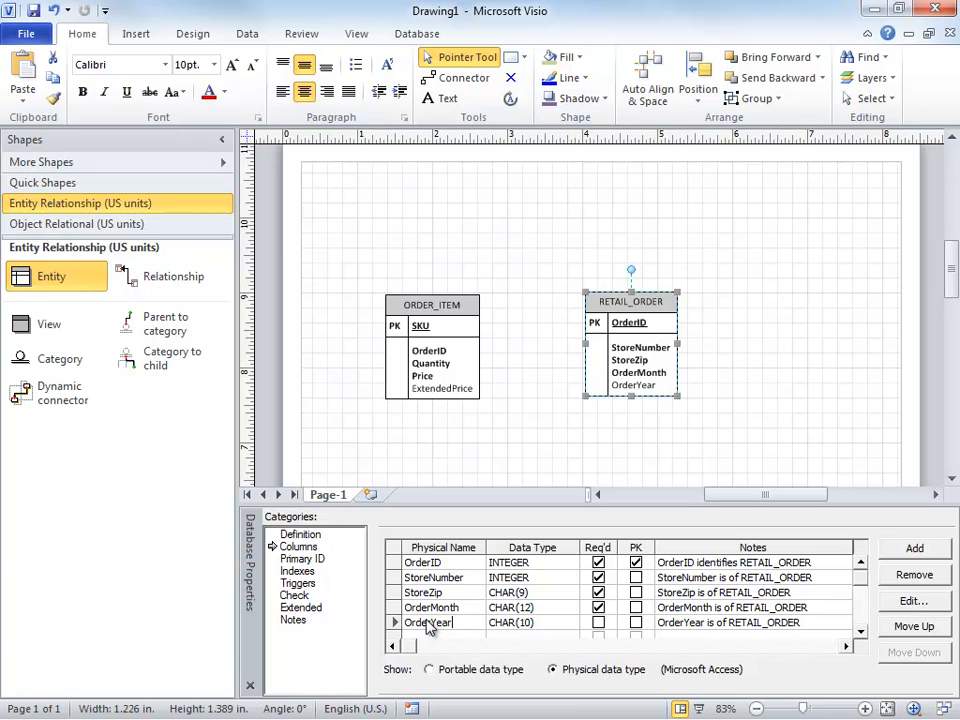
Set the data type of the OrderYear column in RETAIL_ORDER to INTEGER
{"action": "left_click", "coordinate": [572, 626]}
{"action": "left_click", "coordinate": [575, 627]}
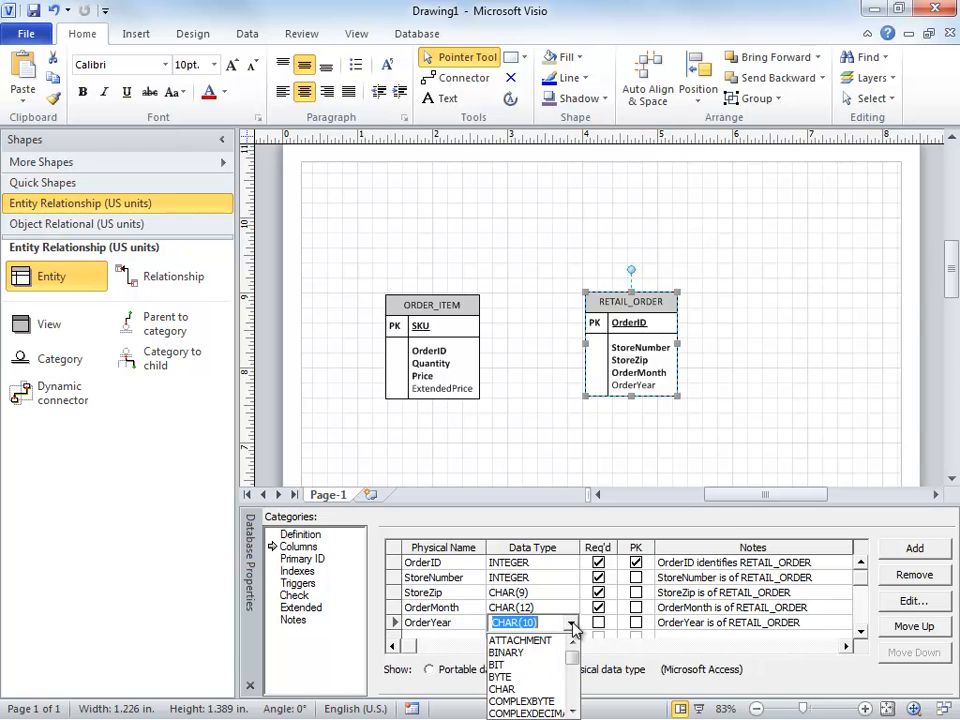
{"action": "left_click", "coordinate": [573, 712]}
{"action": "left_click", "coordinate": [573, 712]}
{"action": "left_click", "coordinate": [573, 712]}
{"action": "left_click", "coordinate": [573, 712]}
{"action": "left_click", "coordinate": [573, 712]}
{"action": "left_click", "coordinate": [573, 712]}
{"action": "left_click", "coordinate": [573, 712]}
{"action": "left_click", "coordinate": [573, 712]}
{"action": "left_click", "coordinate": [573, 712]}
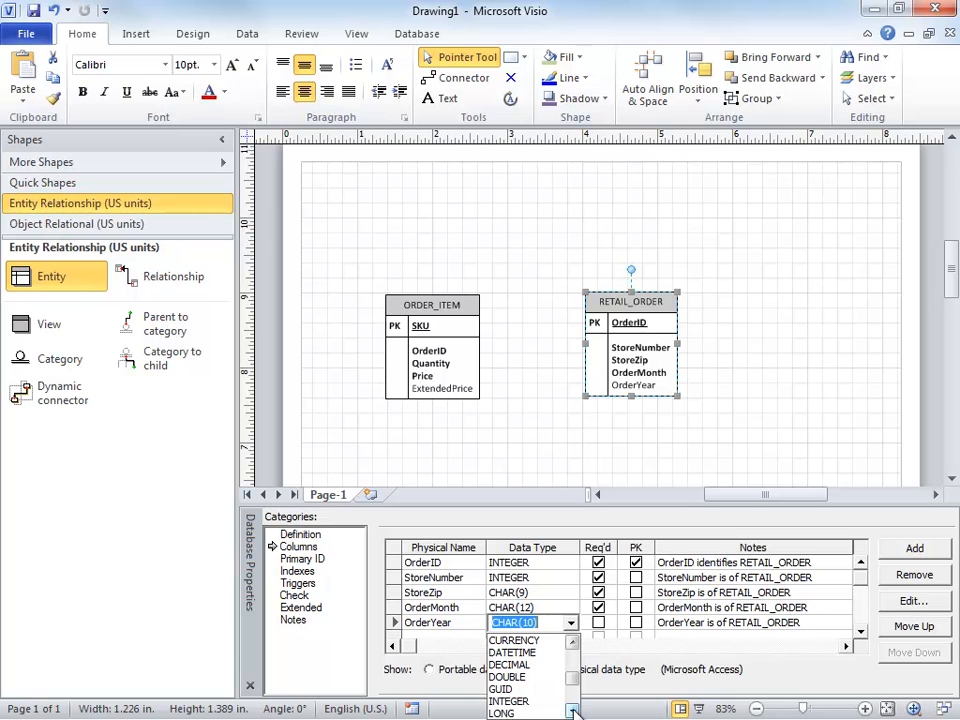
{"action": "left_click", "coordinate": [515, 701]}
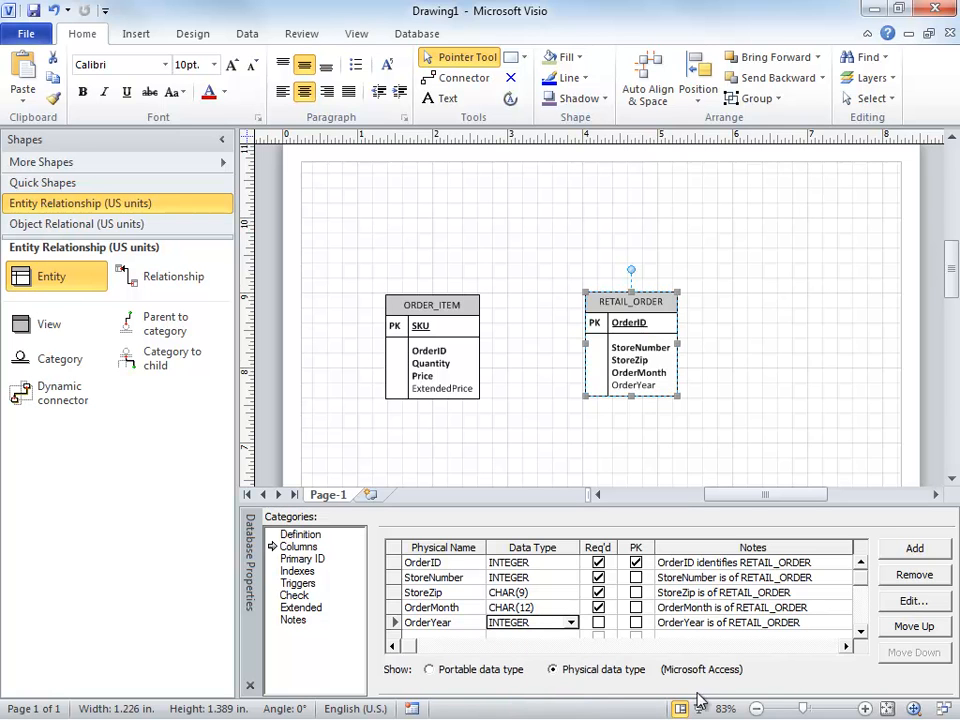
Add an OrderTotal column below OrderYear in the RETAIL_ORDER entity
{"action": "left_click", "coordinate": [860, 633]}
{"action": "left_click", "coordinate": [430, 620]}
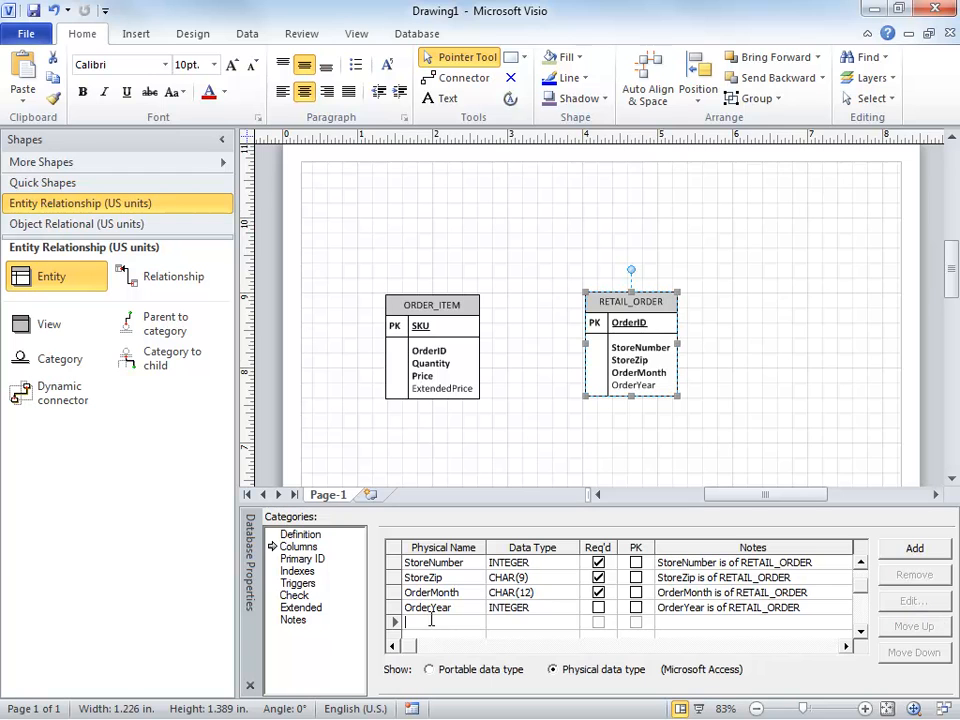
{"action": "type", "text": "Or"}
{"action": "key", "text": "Return"}
{"action": "type", "text": "derTotal"}
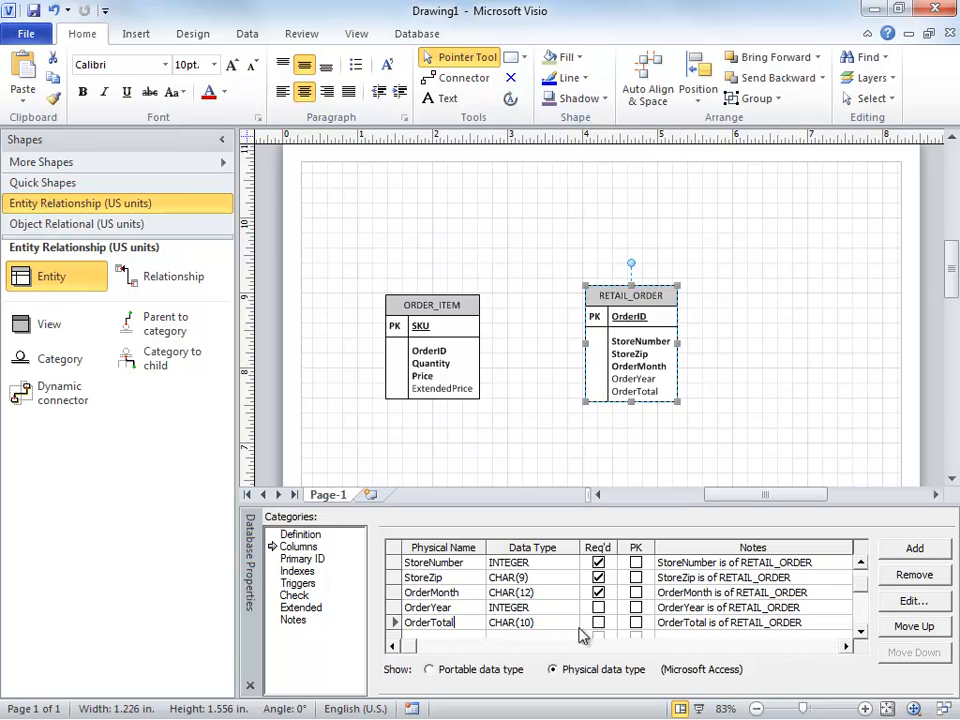
Set the data type of the OrderTotal column to CURRENCY and mark the column as required
{"action": "left_click", "coordinate": [530, 624]}
{"action": "left_click", "coordinate": [571, 623]}
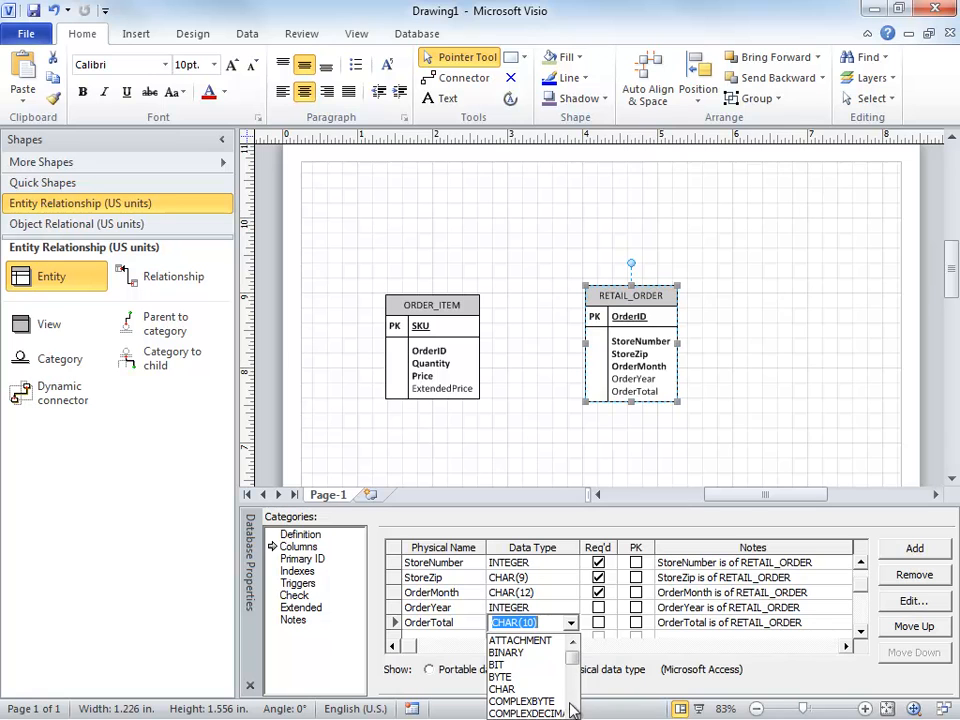
{"action": "scroll", "coordinate": [573, 713], "scroll_direction": "down", "scroll_amount": 3}
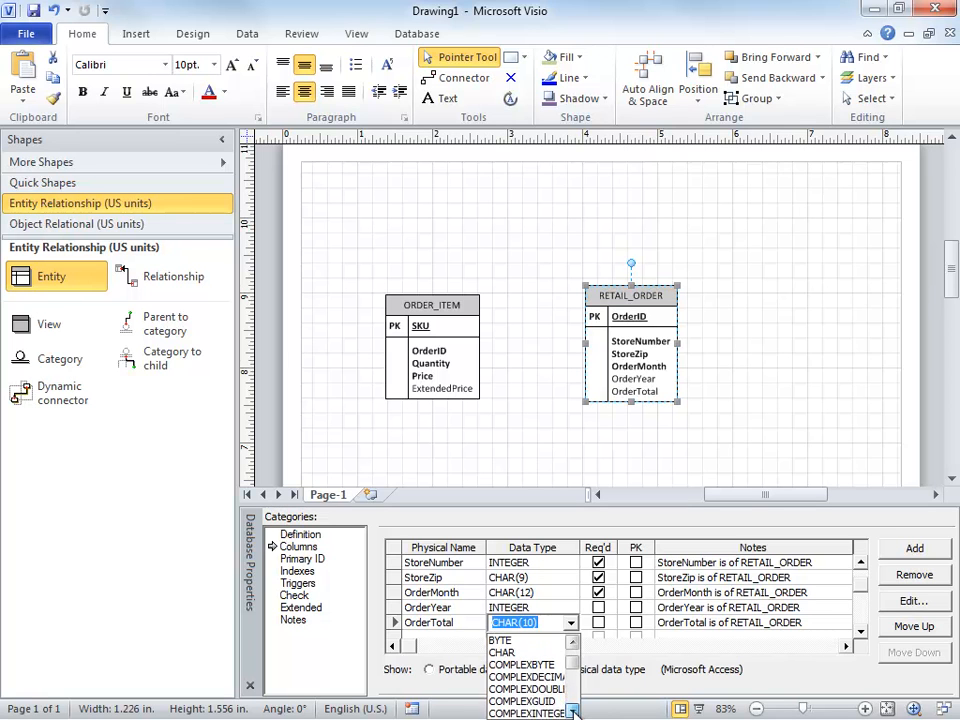
{"action": "left_click", "coordinate": [540, 713]}
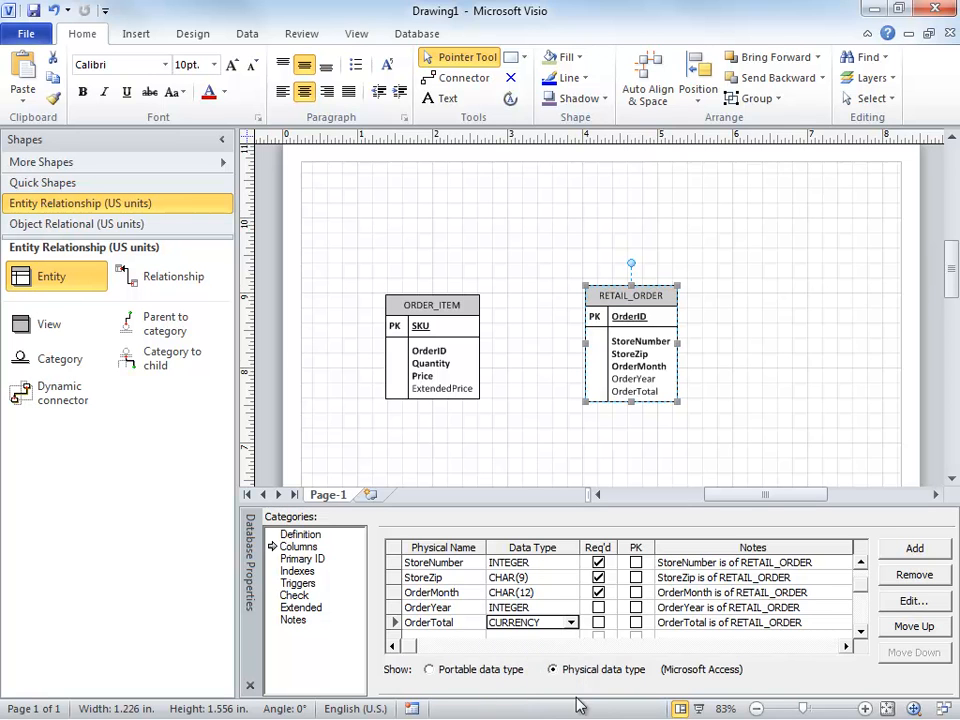
{"action": "left_click", "coordinate": [598, 622]}
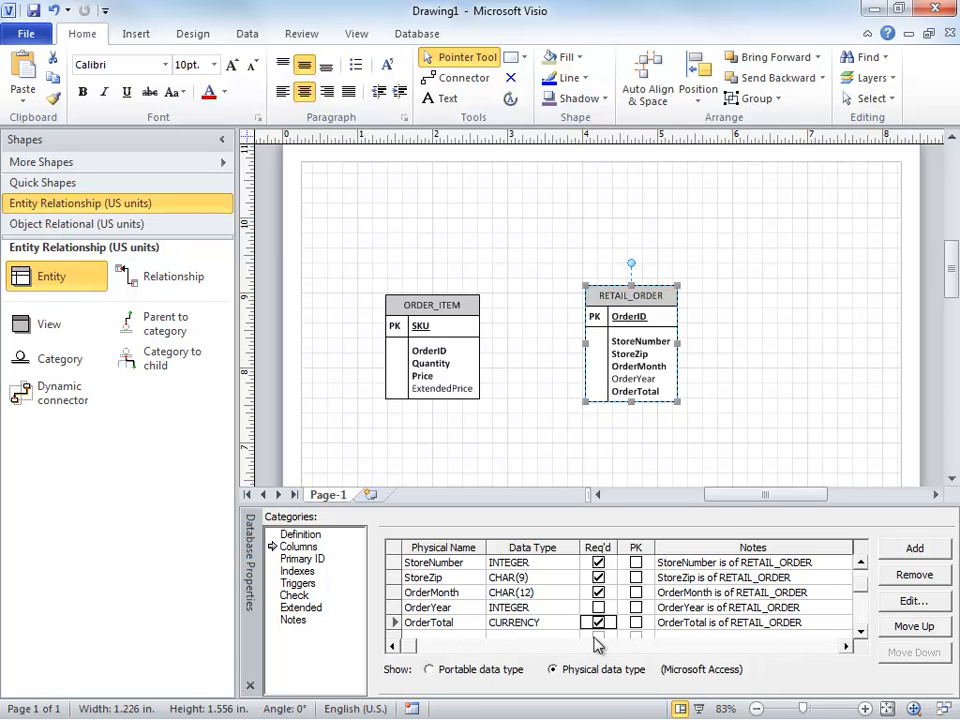
Review RETAIL_ORDER's column list, primary ID settings and definition in its database properties
{"action": "left_click", "coordinate": [860, 563]}
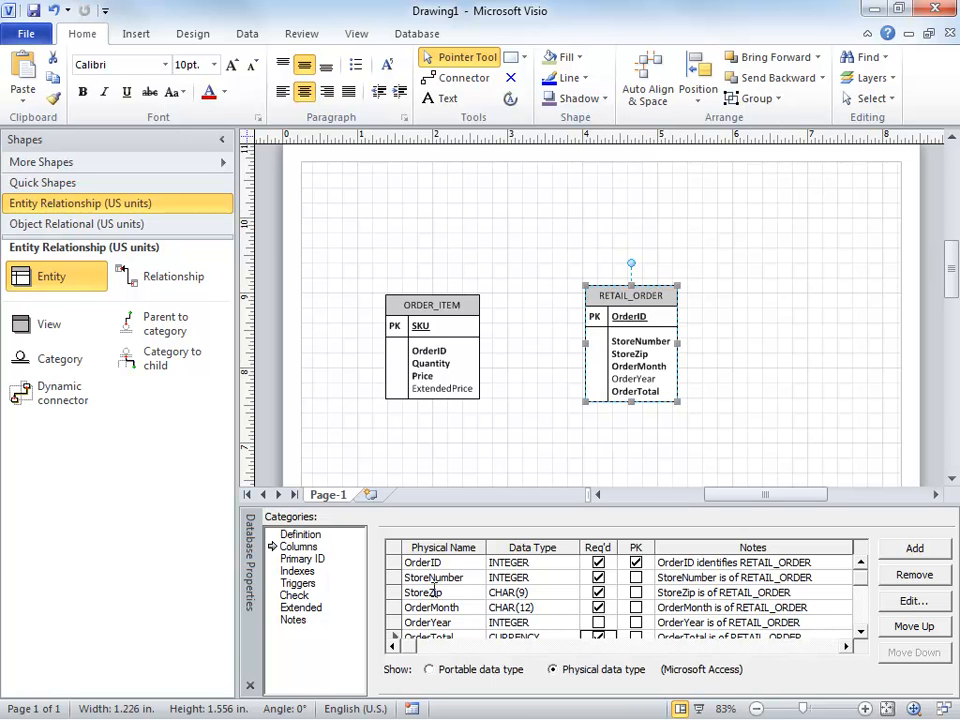
{"action": "left_click", "coordinate": [301, 559]}
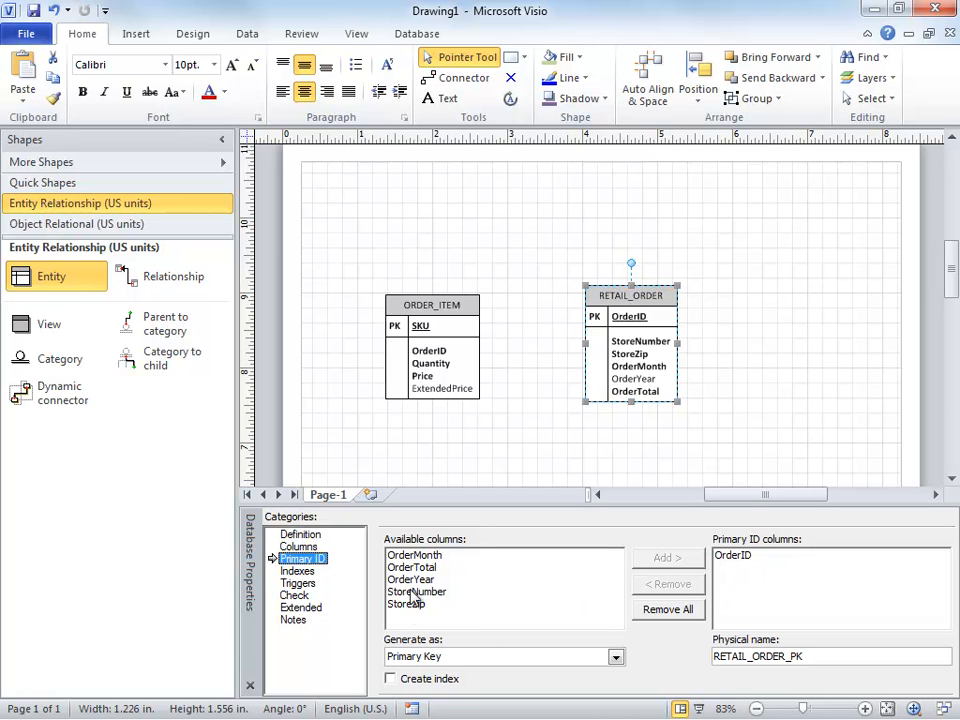
{"action": "left_click", "coordinate": [418, 557]}
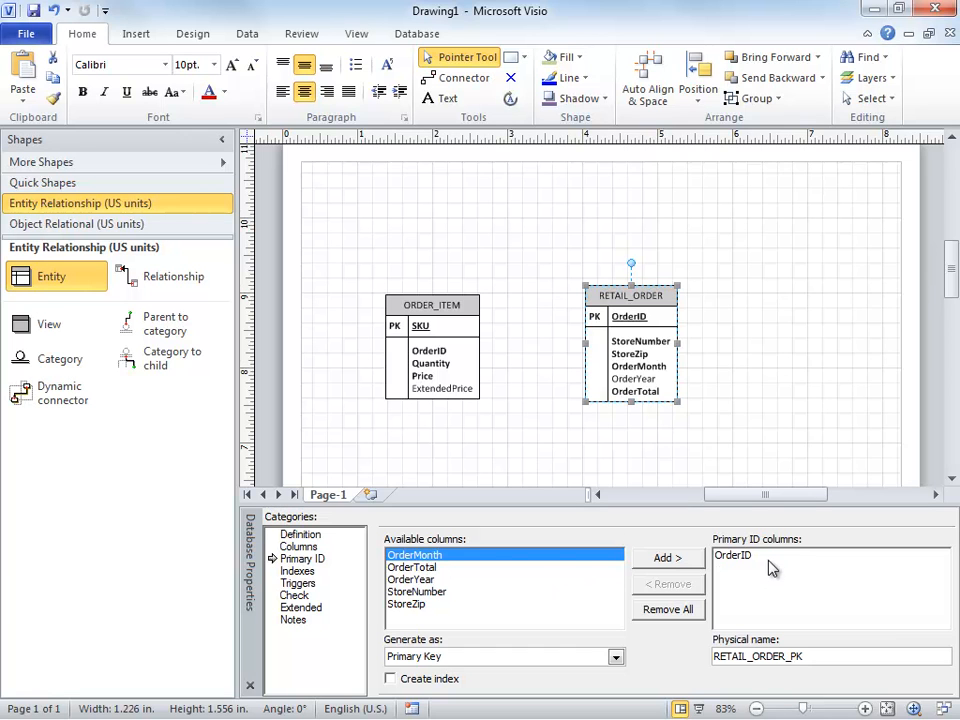
{"action": "left_click", "coordinate": [298, 548]}
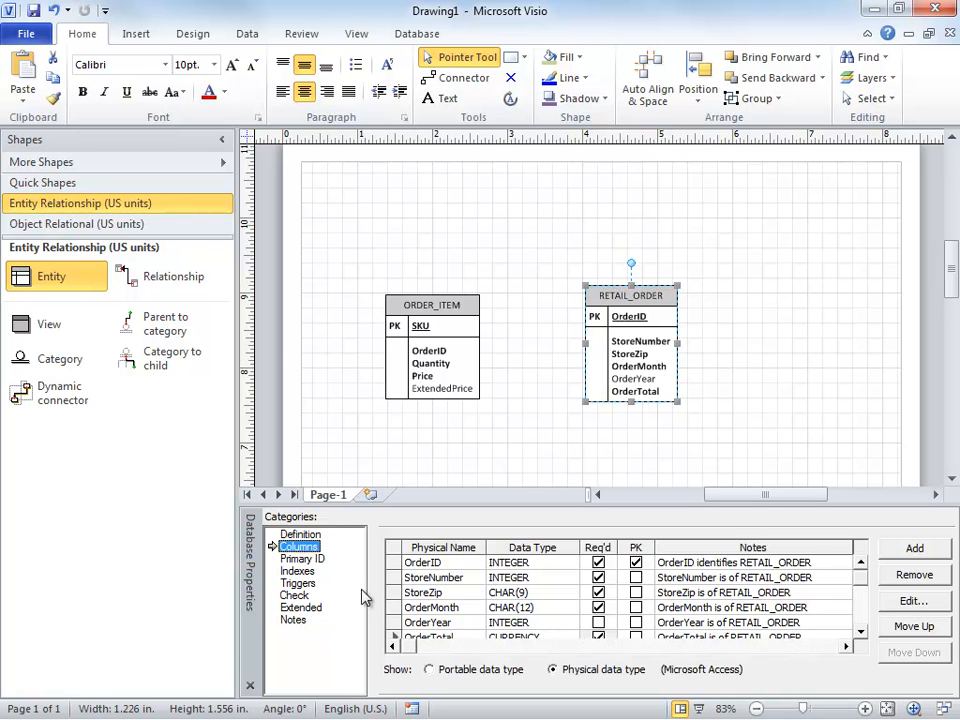
{"action": "left_click", "coordinate": [301, 559]}
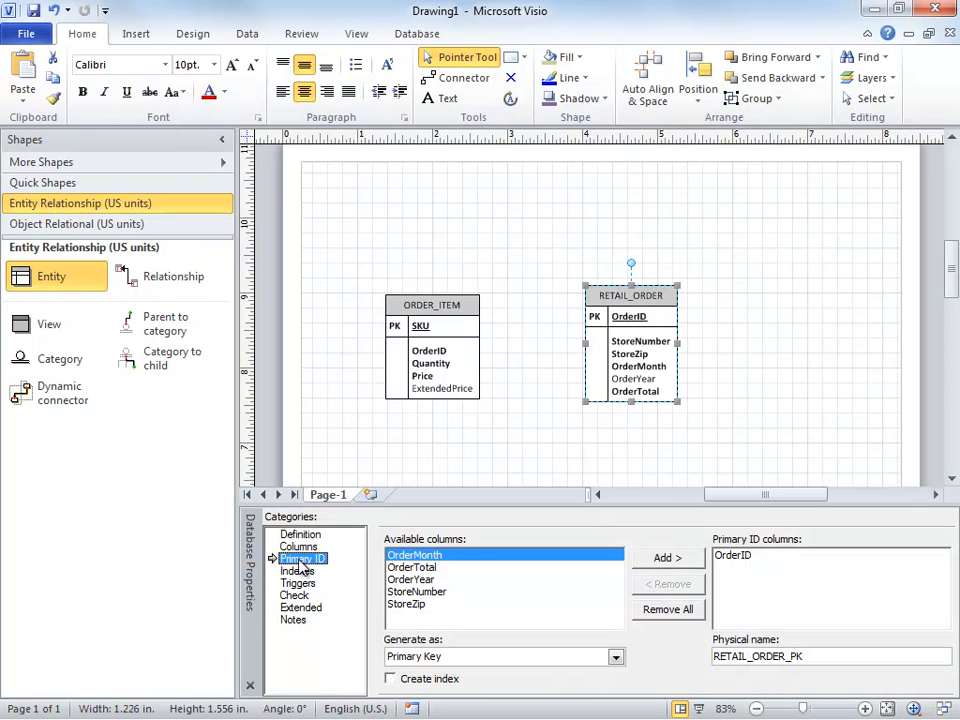
{"action": "key", "text": "Up"}
{"action": "key", "text": "Up"}
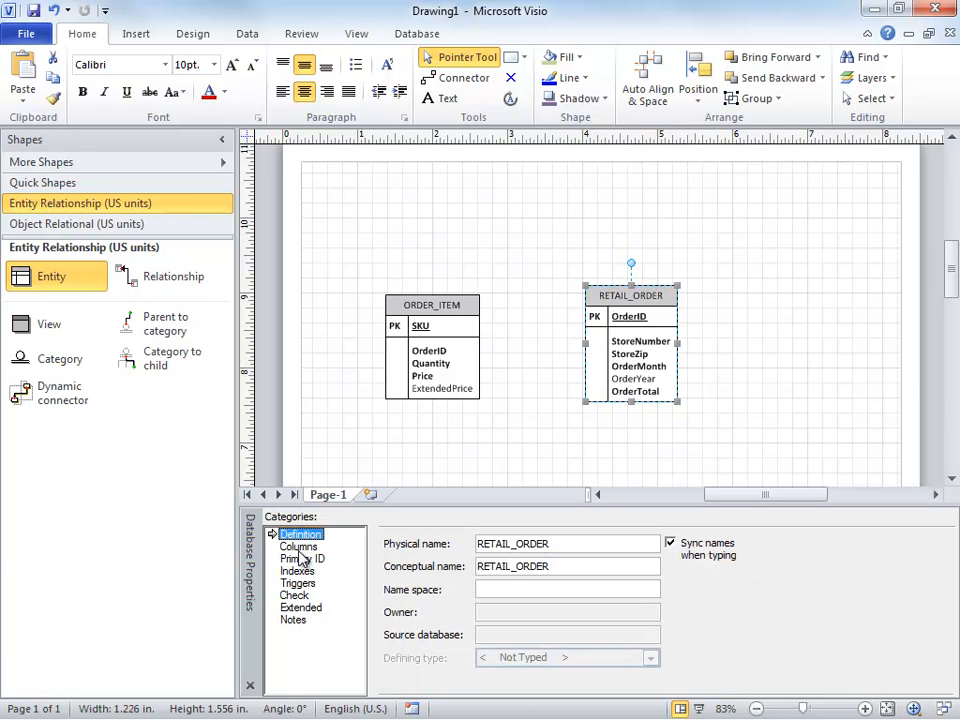
{"action": "key", "text": "Down"}
{"action": "key", "text": "Down"}
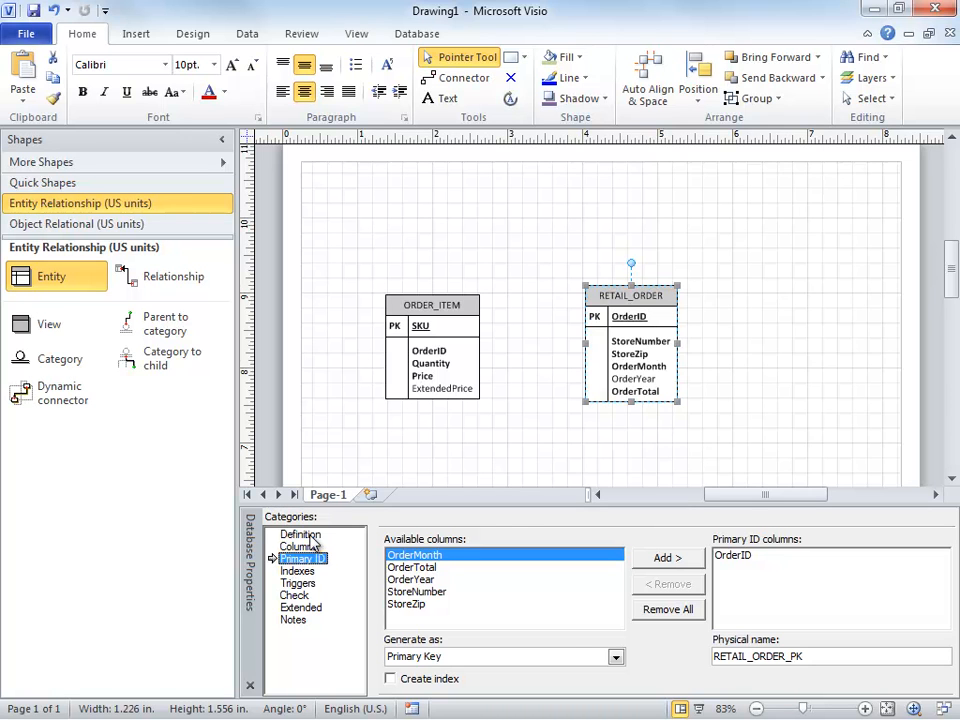
{"action": "key", "text": "Up"}
{"action": "key", "text": "Up"}
{"action": "left_click", "coordinate": [300, 548]}
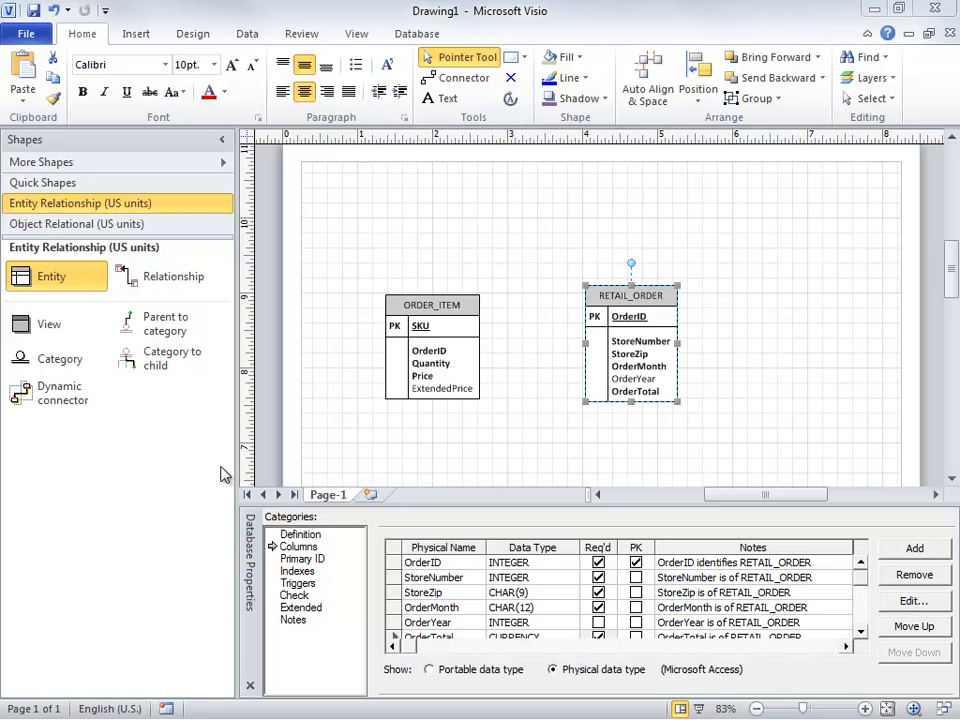
Add a relationship connector with RETAIL_ORDER as the parent and ORDER_ITEM as the child
{"action": "left_click", "coordinate": [124, 277]}
{"action": "left_click_drag", "start_coordinate": [128, 283], "coordinate": [540, 448]}
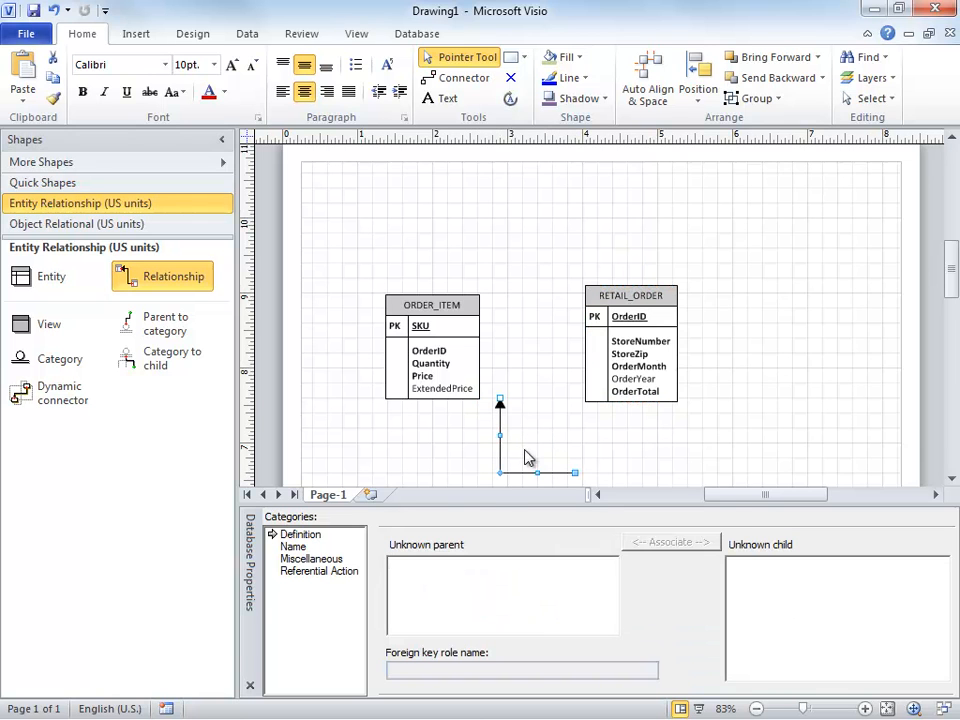
{"action": "left_click_drag", "start_coordinate": [499, 400], "coordinate": [600, 360]}
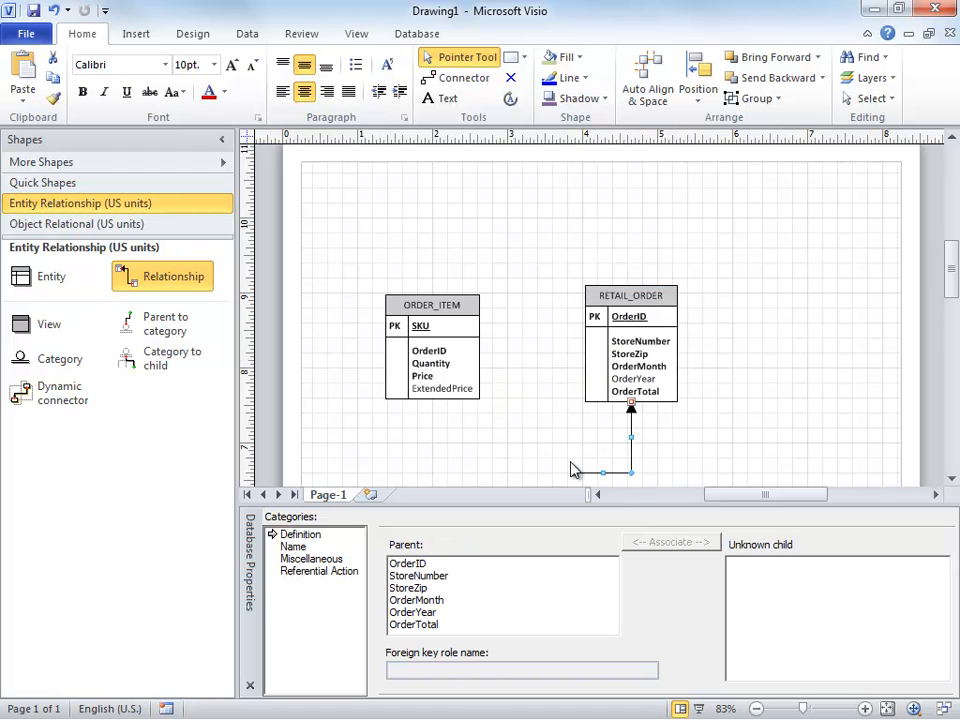
{"action": "left_click_drag", "start_coordinate": [476, 397], "coordinate": [476, 396]}
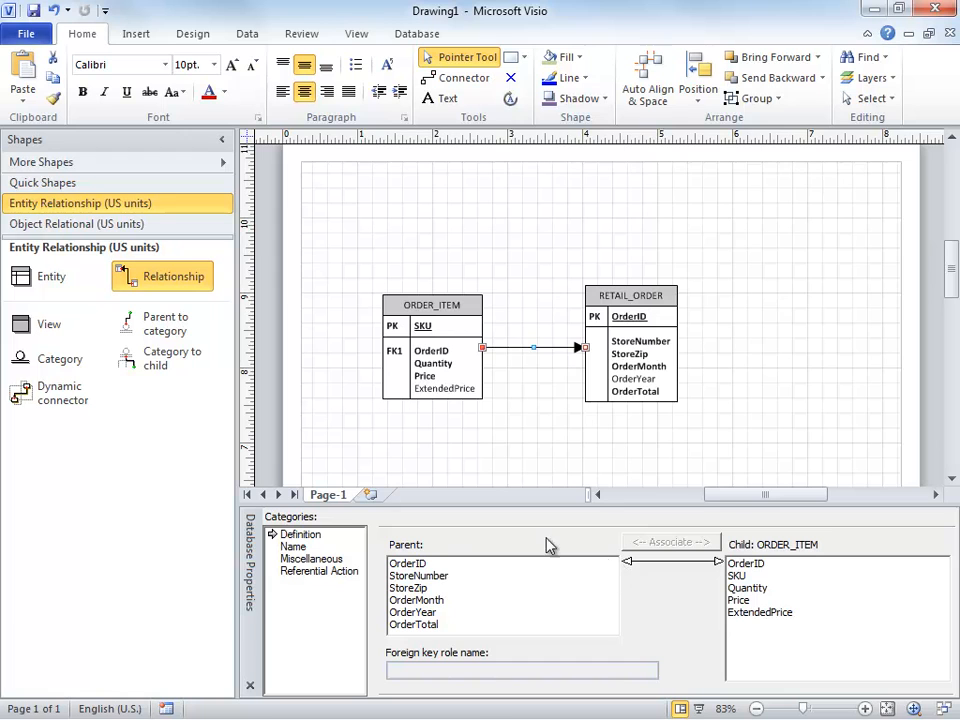
Try the cardinality options for the relationship between ORDER_ITEM and RETAIL_ORDER, and set its cardinality to One or more
{"action": "left_click", "coordinate": [531, 376]}
{"action": "left_click", "coordinate": [533, 349]}
{"action": "left_click", "coordinate": [296, 548]}
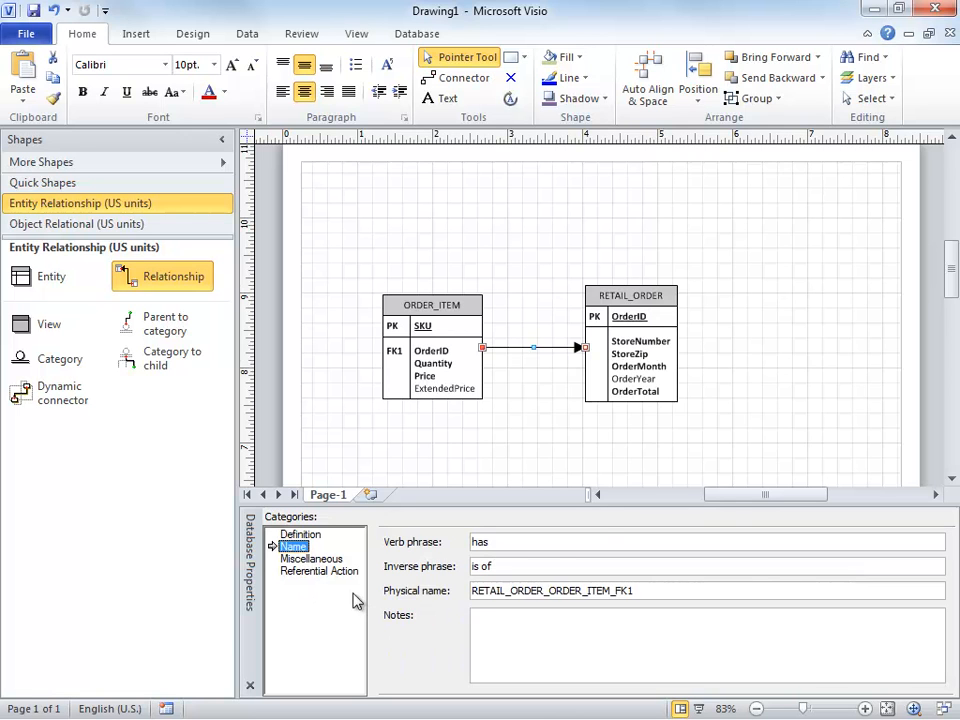
{"action": "left_click", "coordinate": [300, 560]}
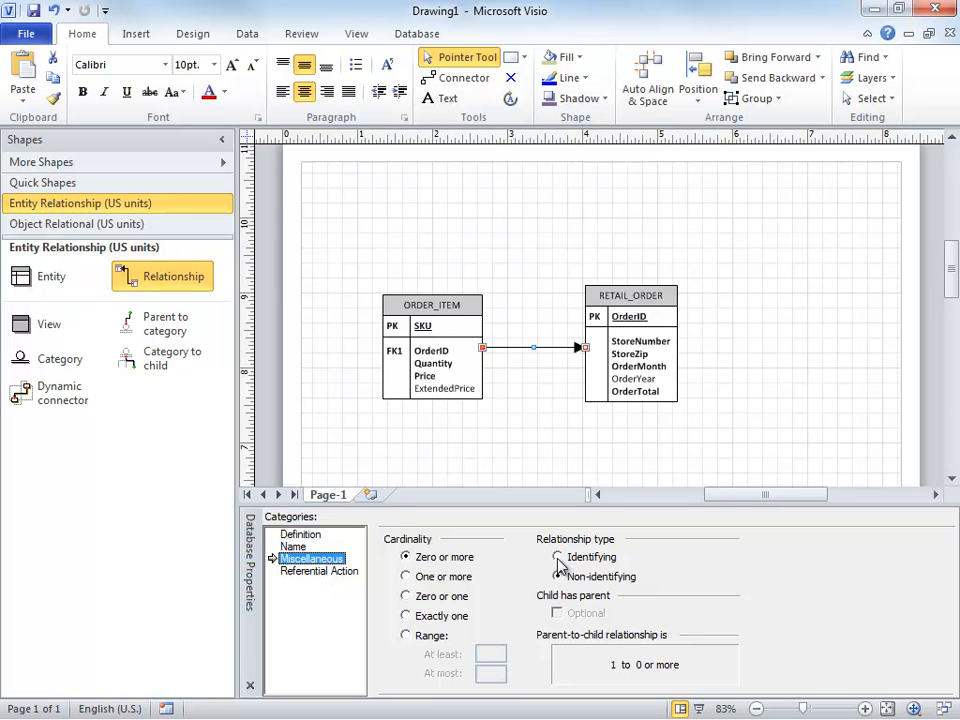
{"action": "left_click", "coordinate": [406, 577]}
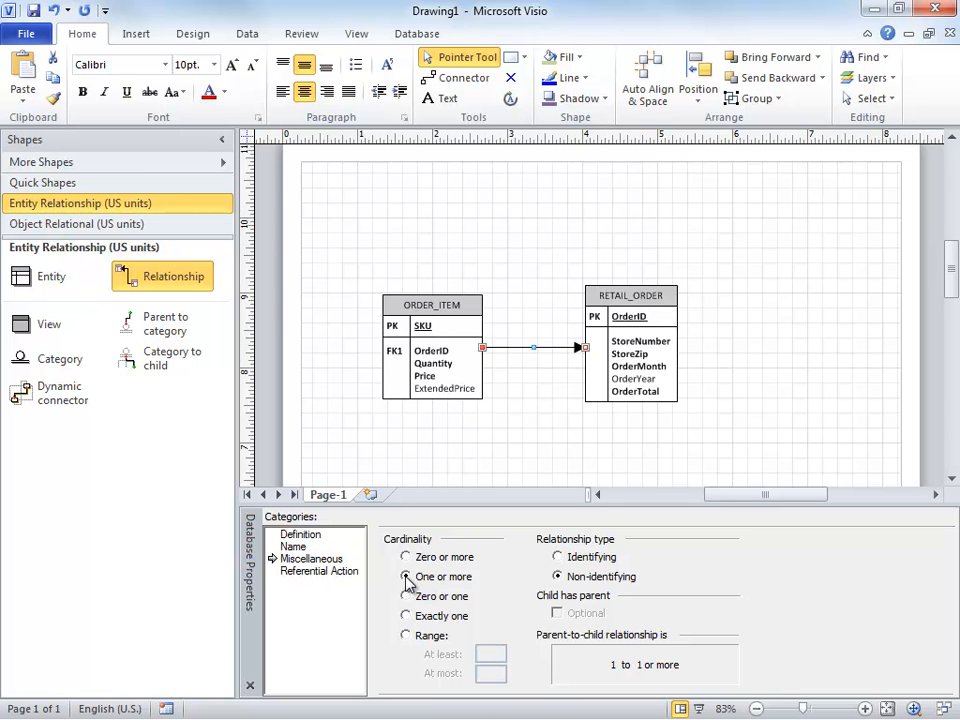
{"action": "left_click", "coordinate": [406, 557]}
{"action": "left_click", "coordinate": [406, 597]}
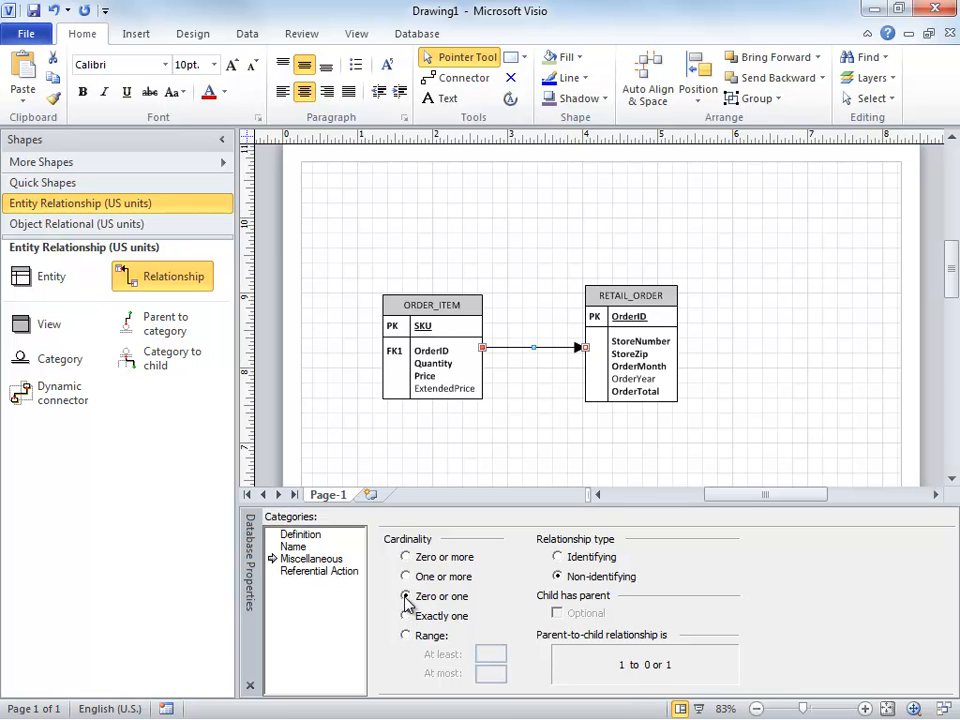
{"action": "left_click", "coordinate": [406, 616]}
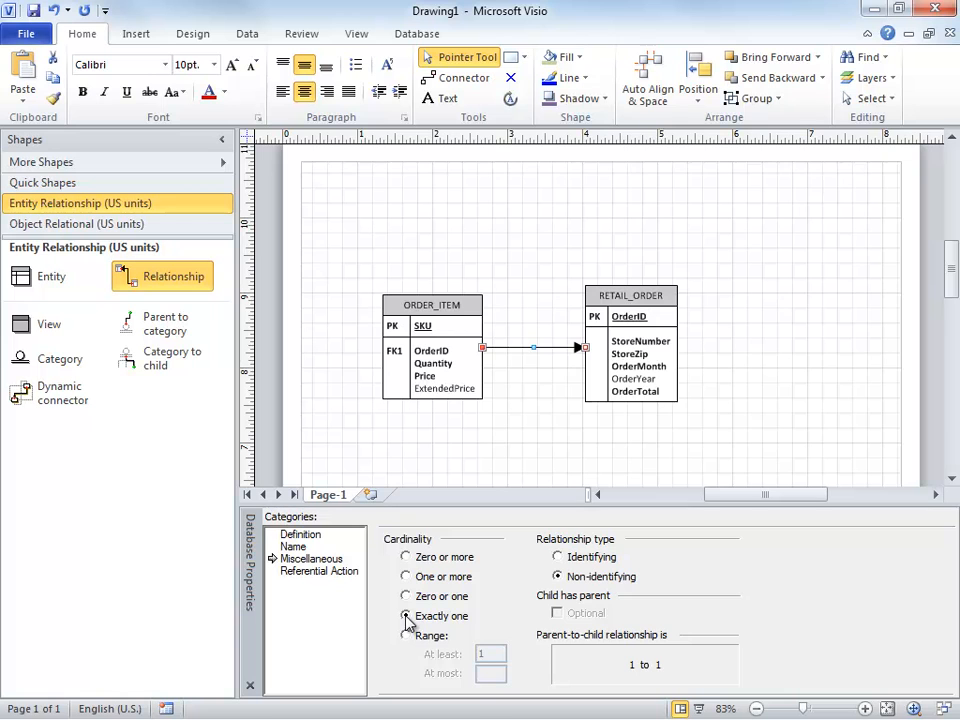
{"action": "left_click", "coordinate": [407, 558]}
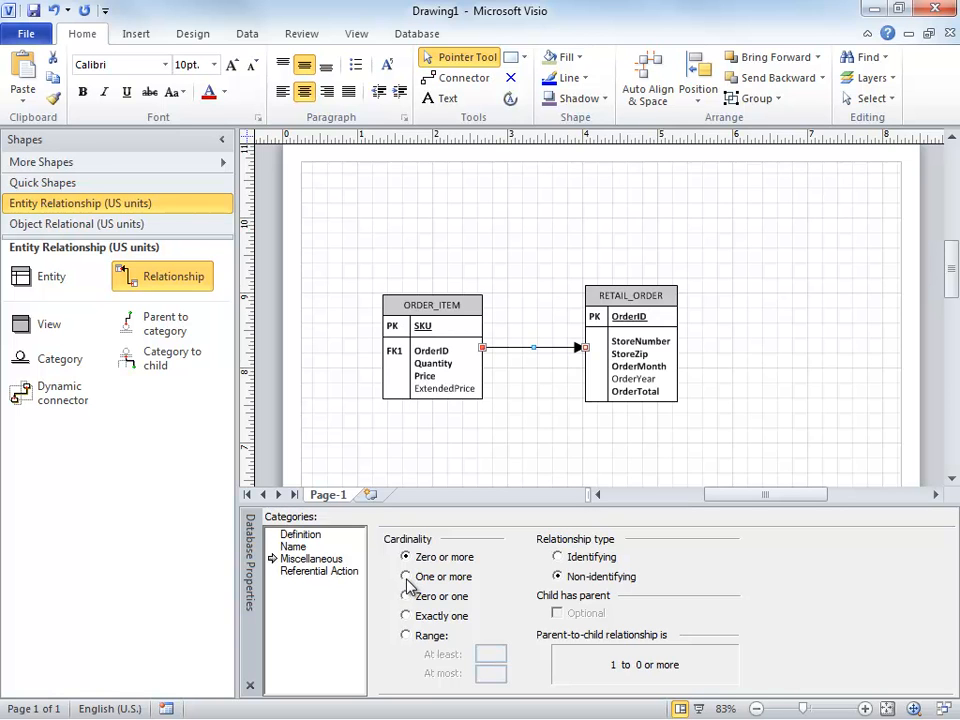
{"action": "left_click", "coordinate": [406, 579]}
Label the relationship connector between ORDER_ITEM and RETAIL_ORDER with the text N-M
{"action": "left_click", "coordinate": [441, 98]}
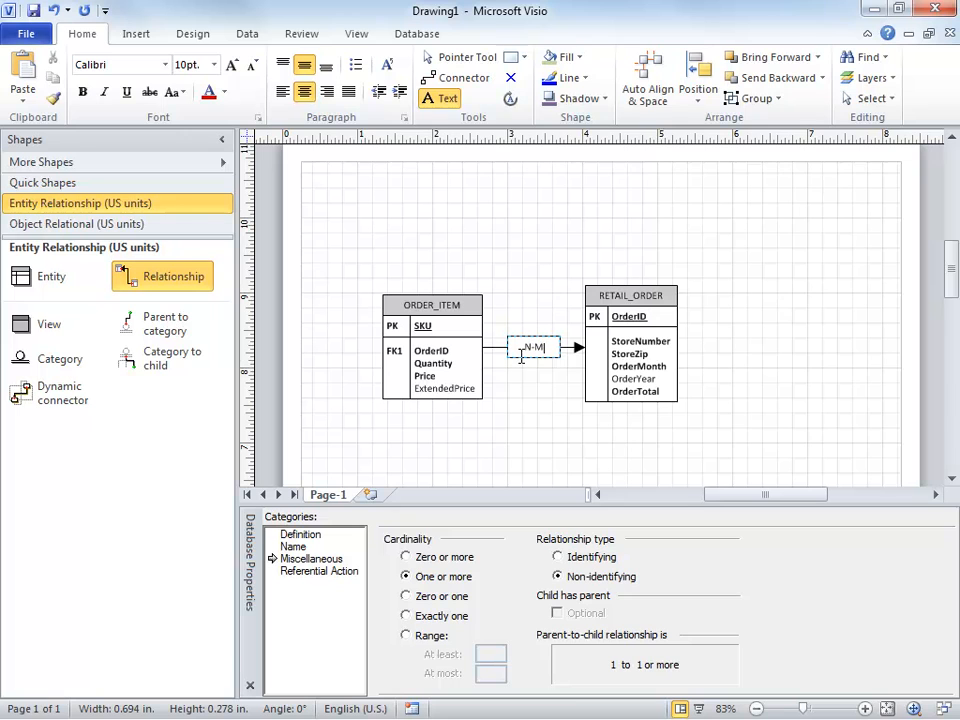
{"action": "left_click", "coordinate": [518, 396]}
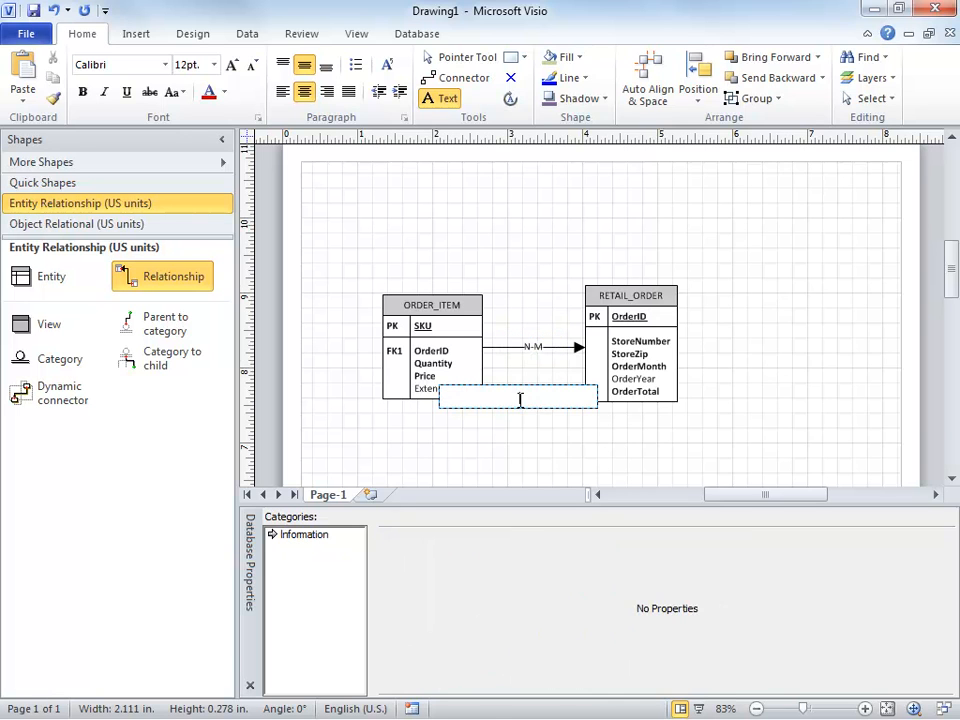
{"action": "left_click", "coordinate": [440, 57]}
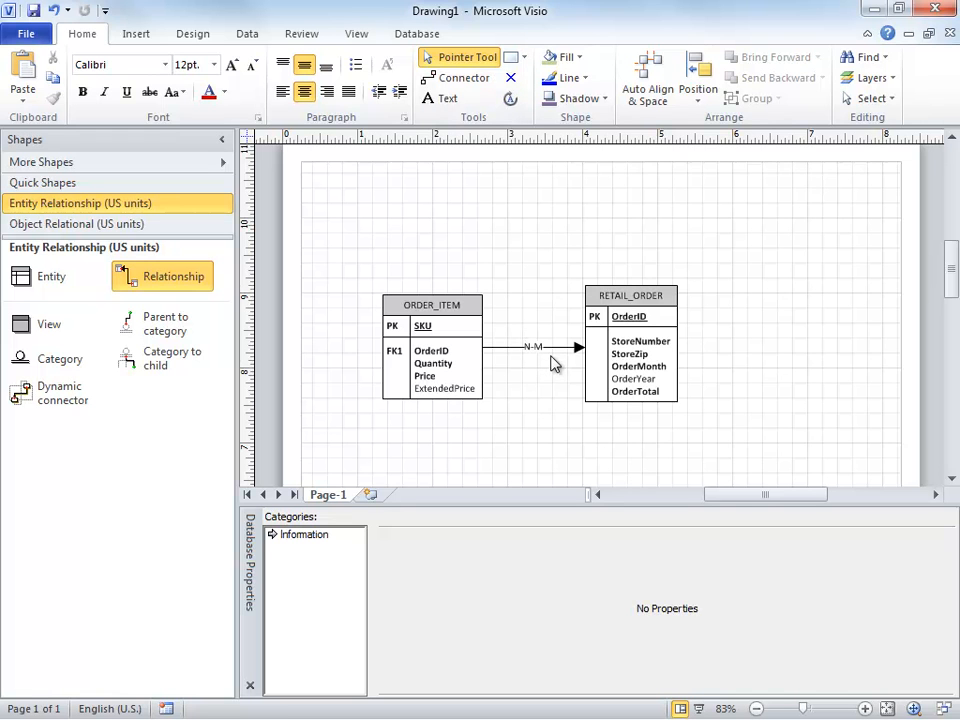
{"action": "left_click", "coordinate": [422, 326]}
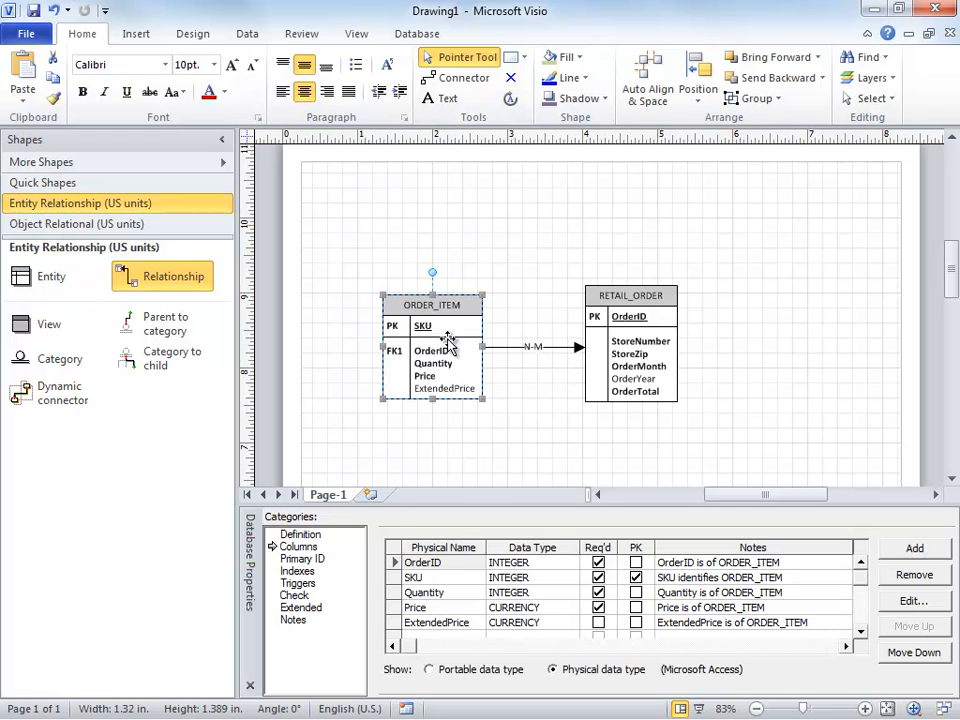
{"action": "left_click", "coordinate": [641, 350]}
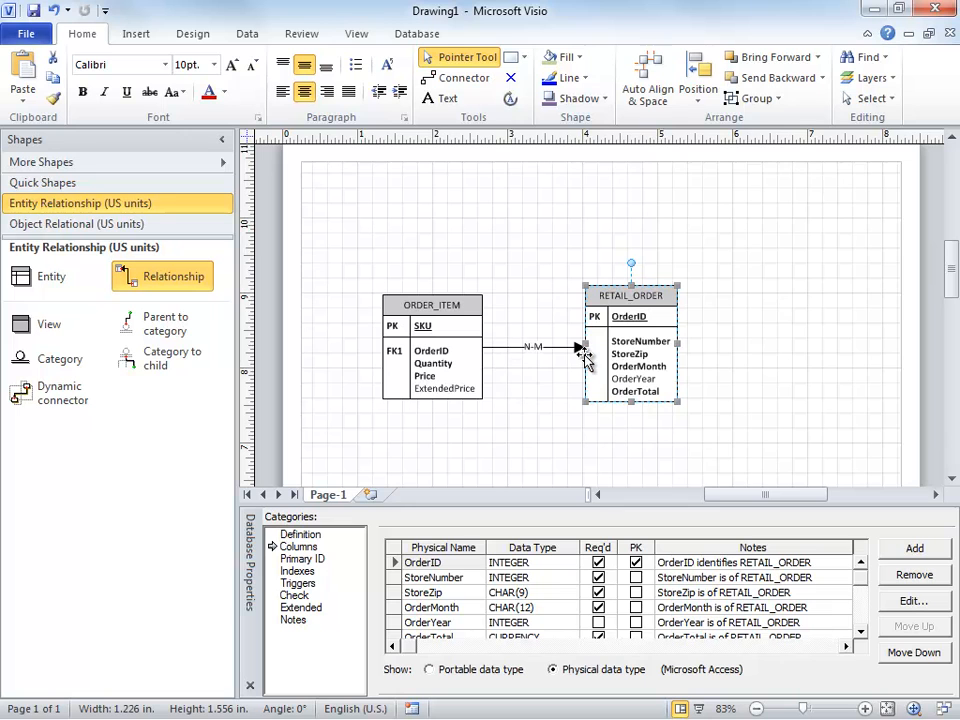